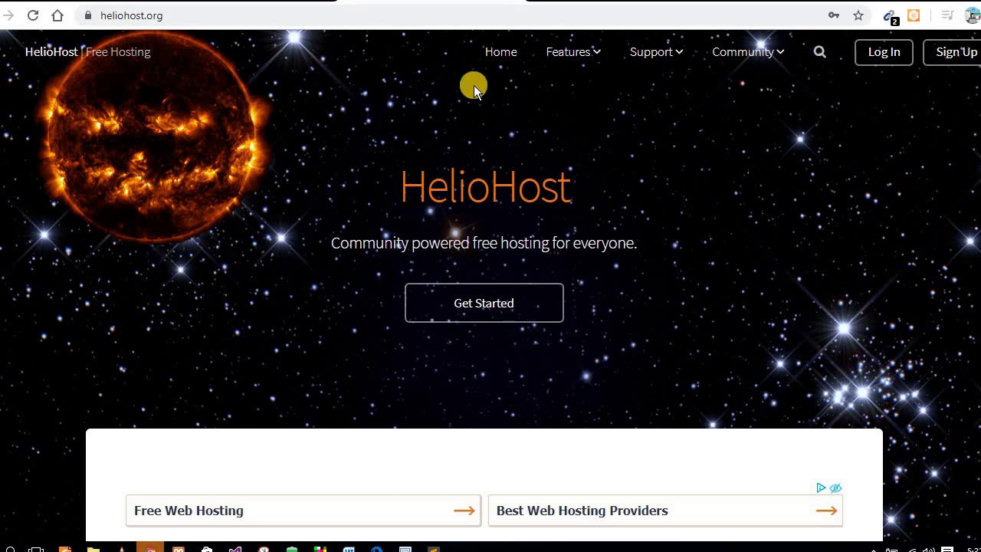
Load the heliohost.org home page.
click(167, 16)
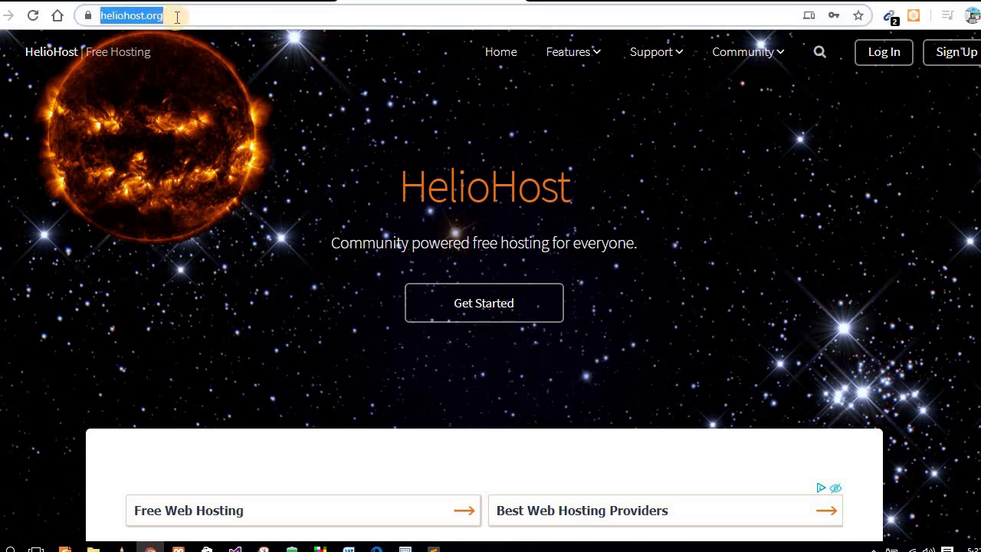
text(heli)
double_click(179, 16)
key(BackSpace)
key(Return)
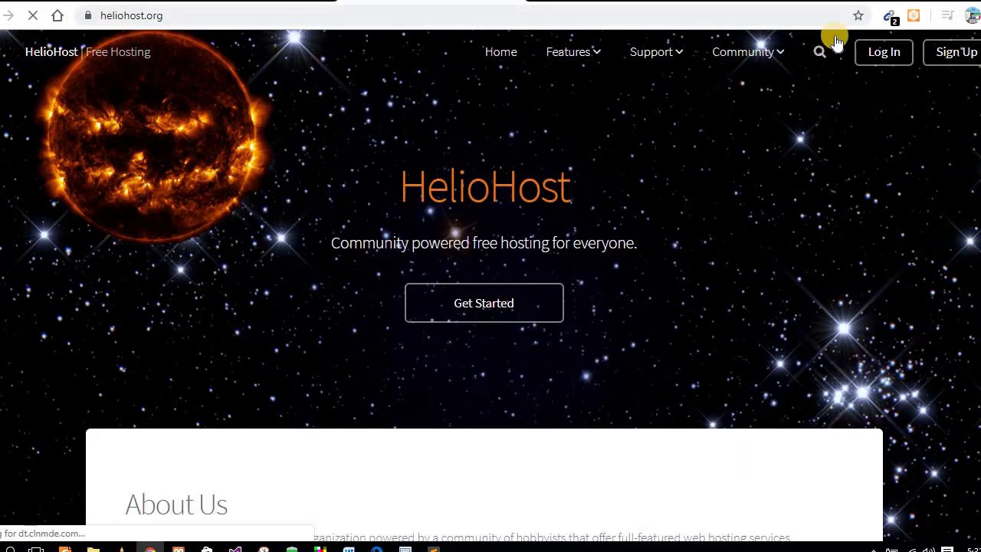
Open the account sign-up page and start filling in the email address field.
click(936, 56)
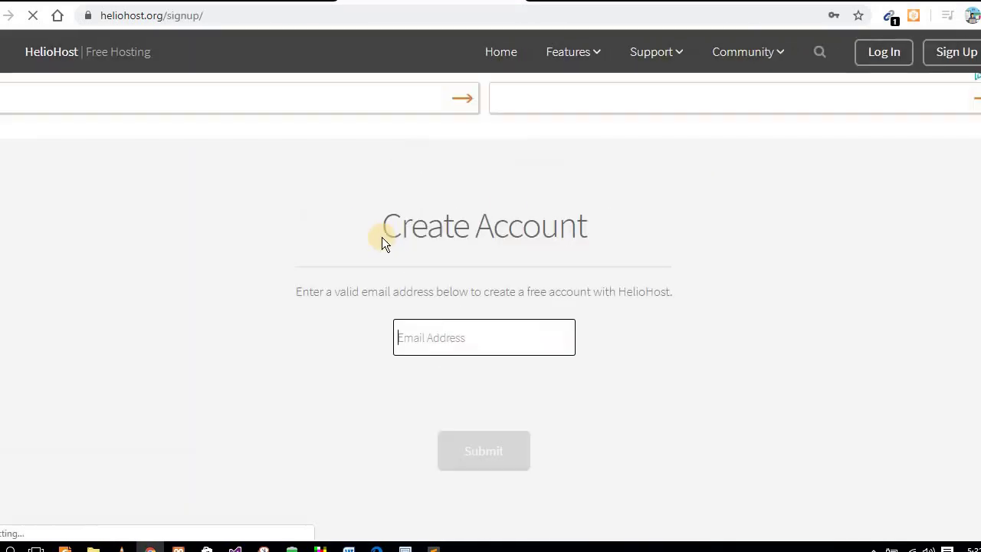
click(557, 227)
text(webb)
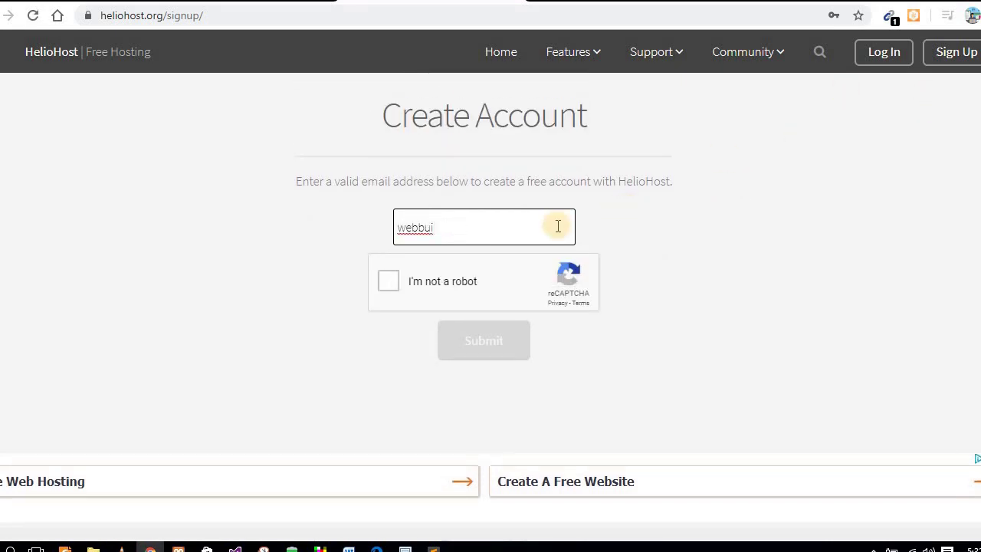
text(ui)
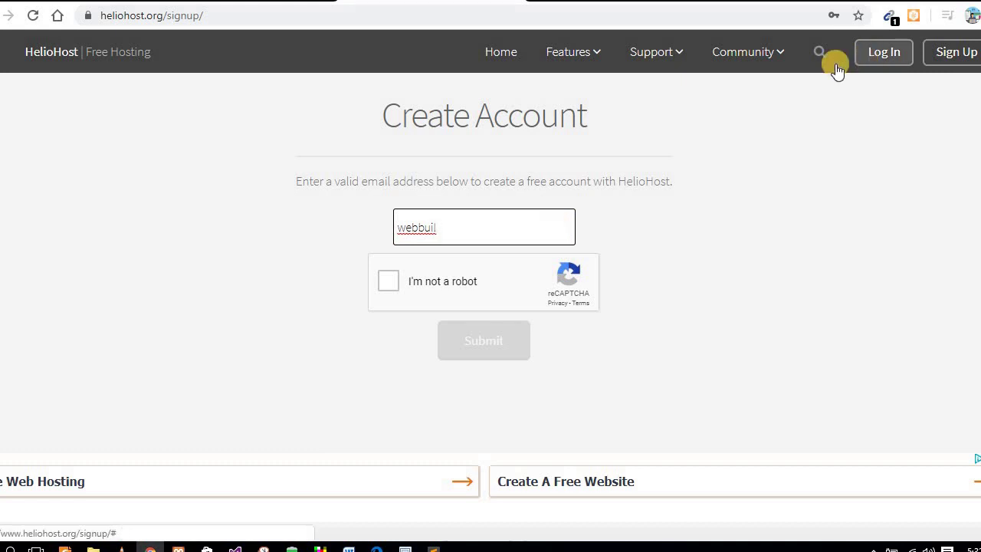
text(l)
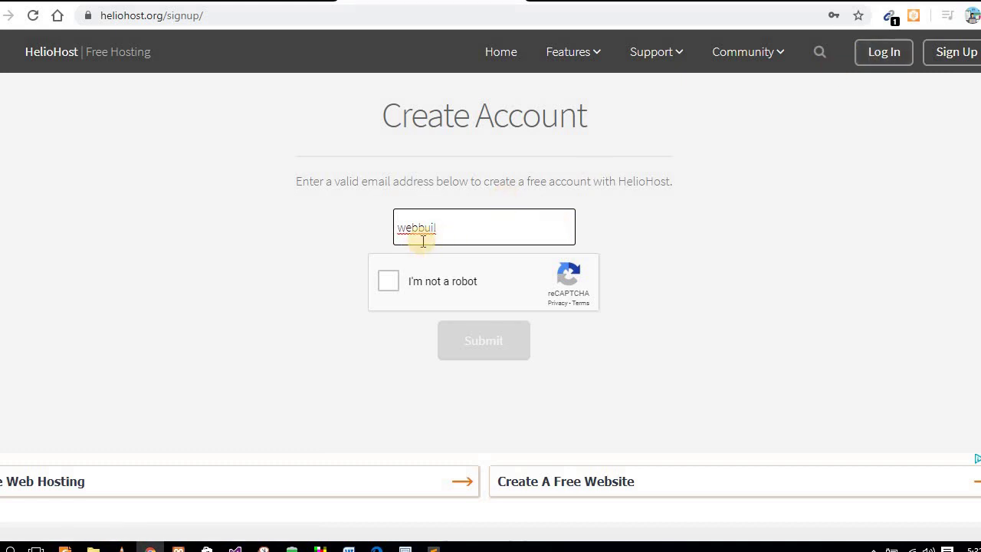
Log in to the existing HelioHost account and continue to its cPanel.
click(893, 55)
click(888, 204)
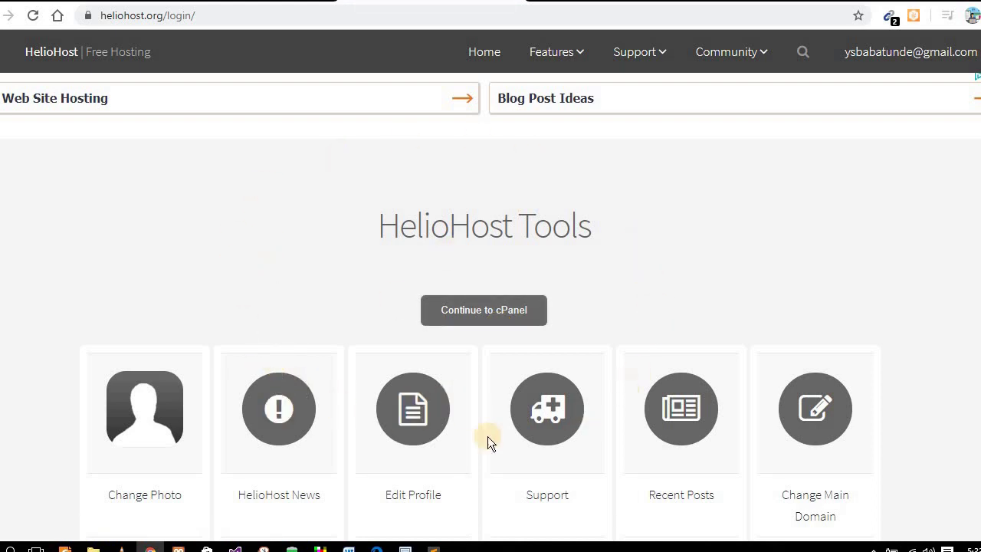
click(468, 310)
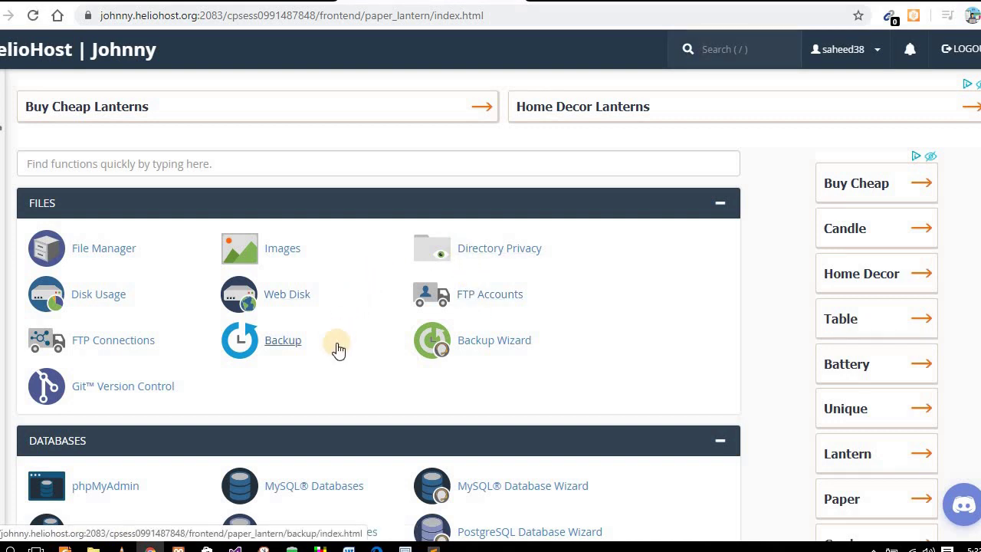
Open the primary domain listed in the account's general information in a new tab, and enlarge the browser window.
scroll(342, 349, down, 6)
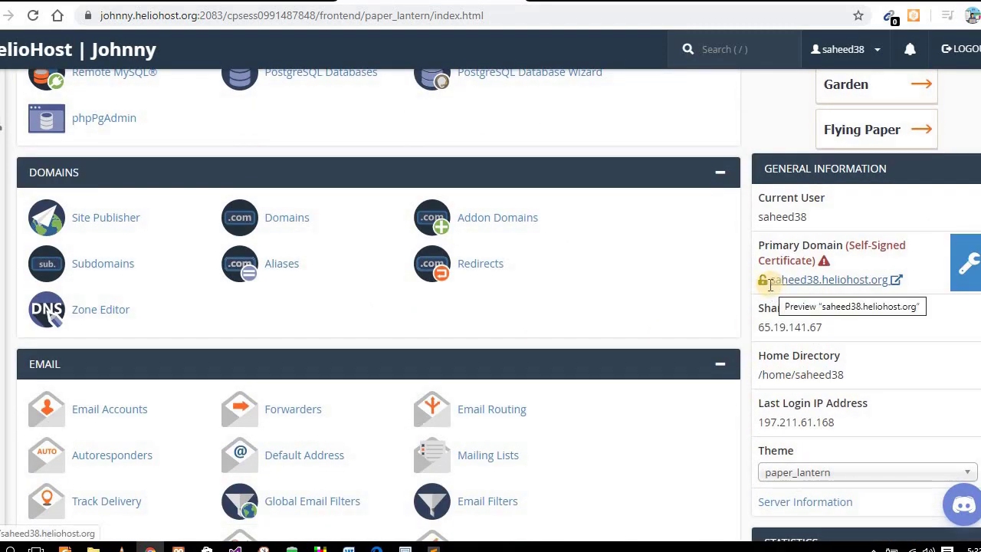
drag(770, 279, 890, 285)
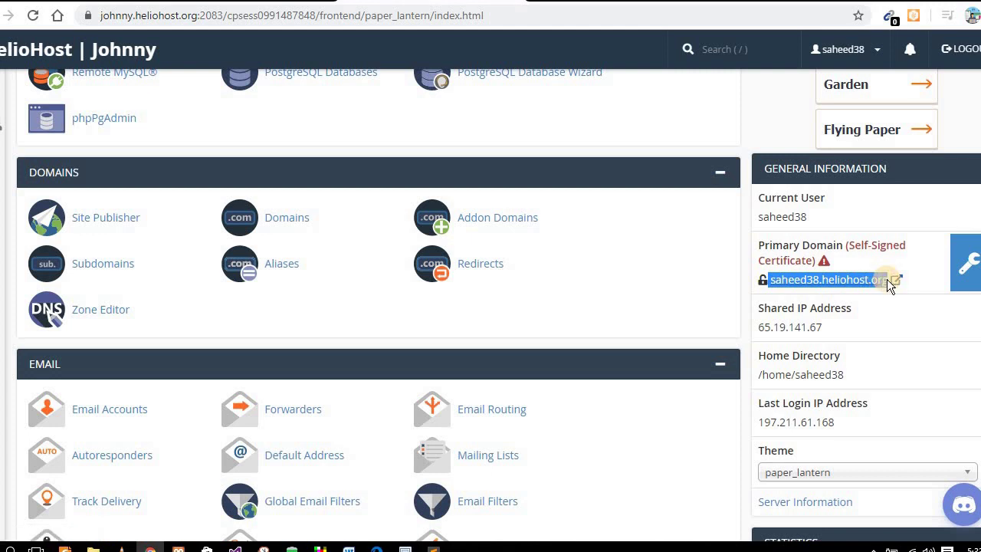
key(ctrl+t)
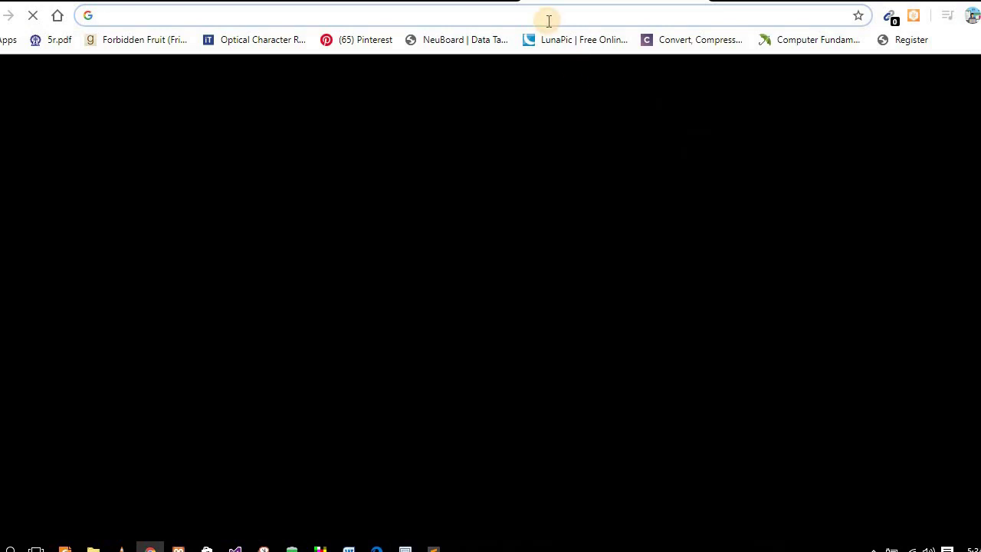
text(saheed38.heliohost.org)
key(Return)
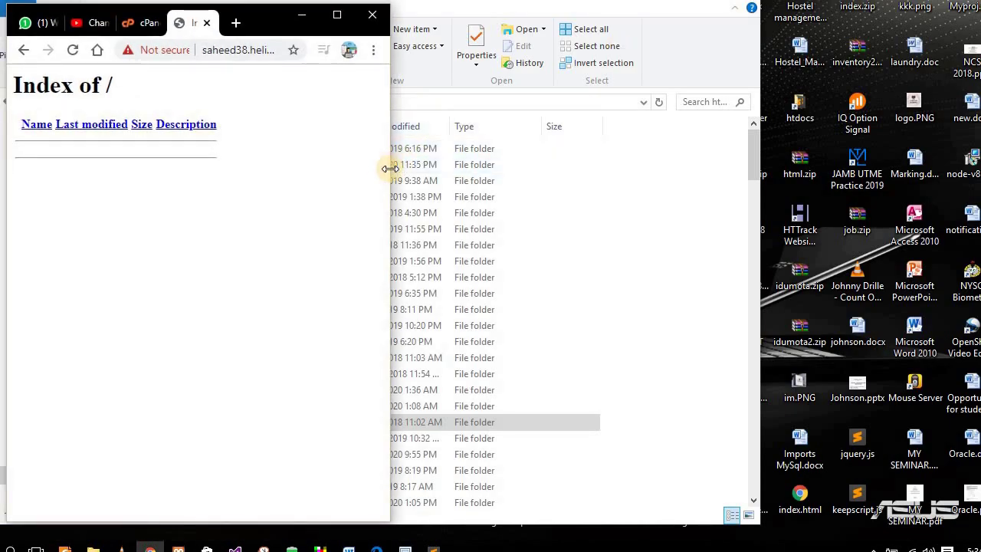
drag(390, 166, 980, 166)
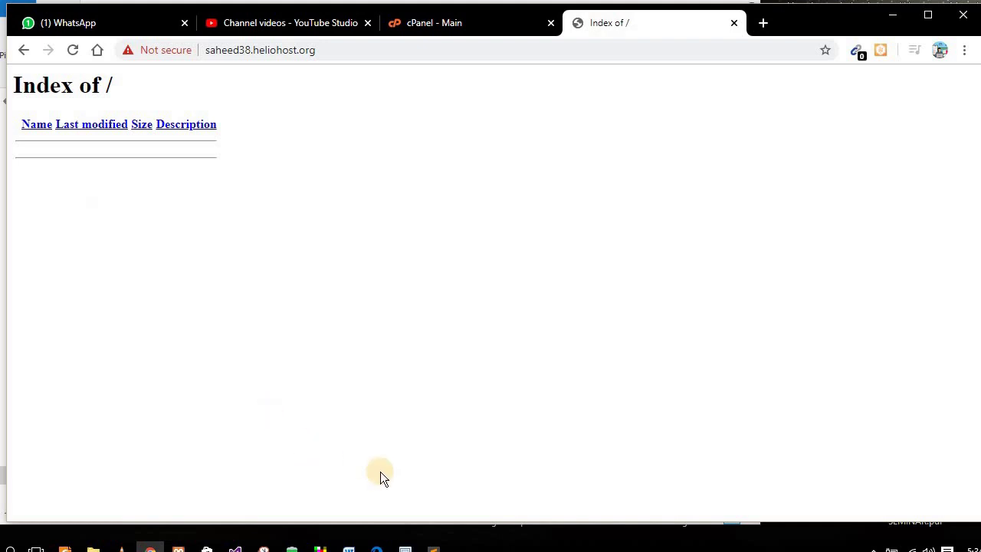
drag(468, 521, 460, 540)
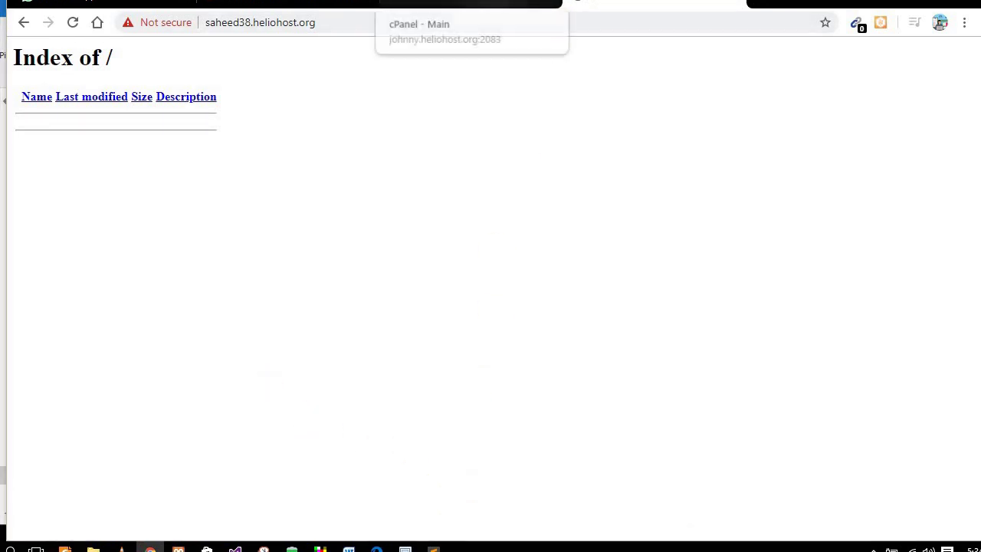
Return to cPanel and open the public_html folder in File Manager.
click(471, 3)
scroll(123, 230, up, 5)
click(130, 252)
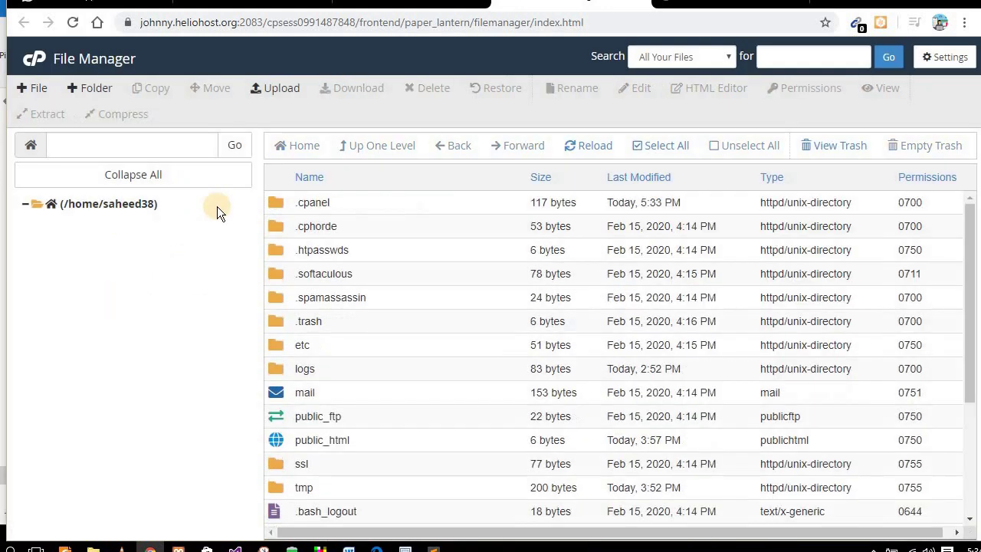
double_click(367, 442)
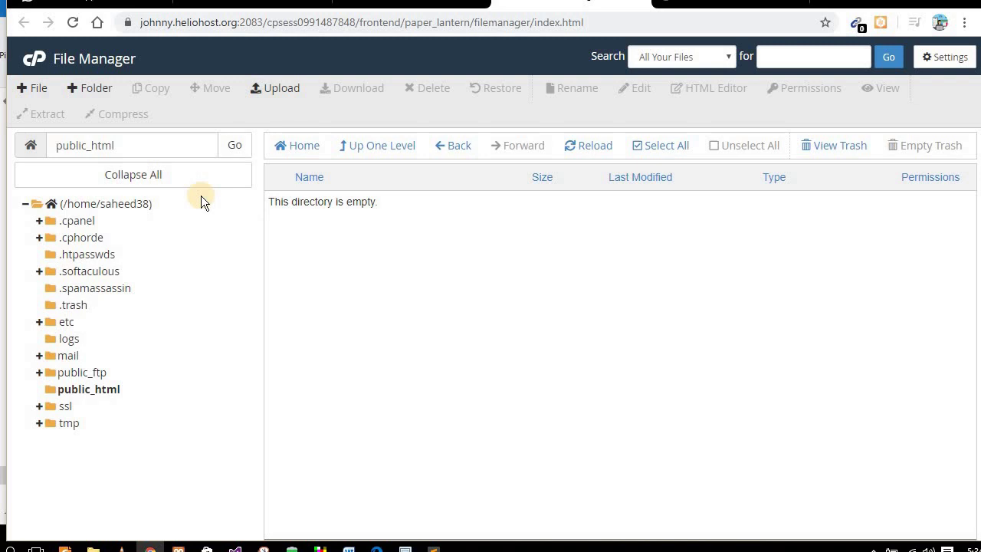
Create a new file named index.php in public_html.
click(34, 92)
text(index.php)
key(Return)
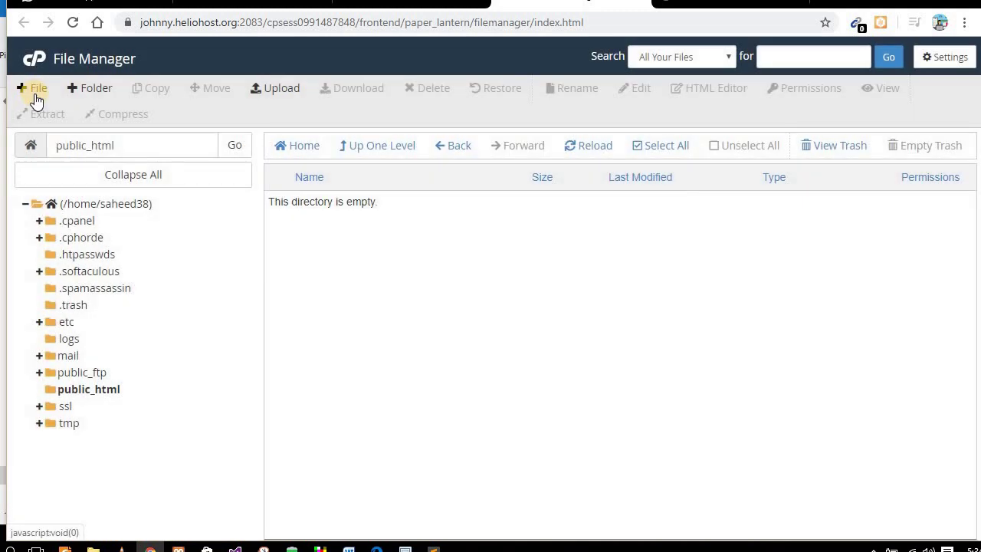
Open index.php for editing, enter the text "Wow" as its content and save the changes.
click(351, 198)
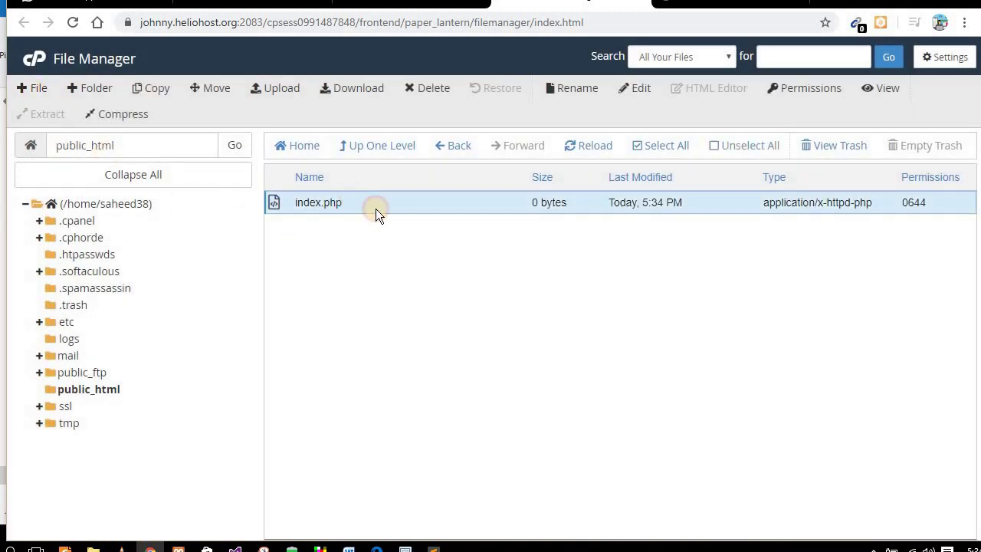
right_click(381, 205)
click(467, 268)
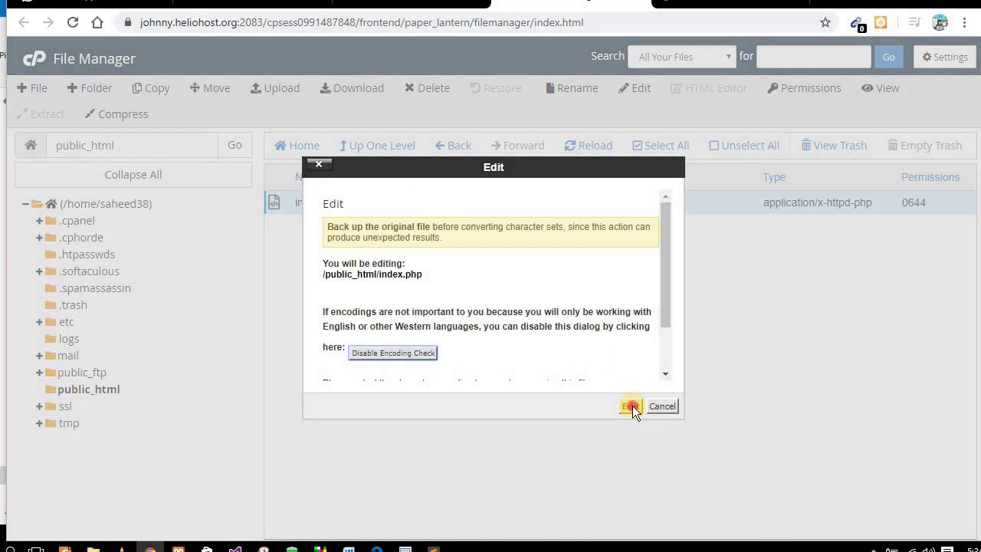
click(631, 407)
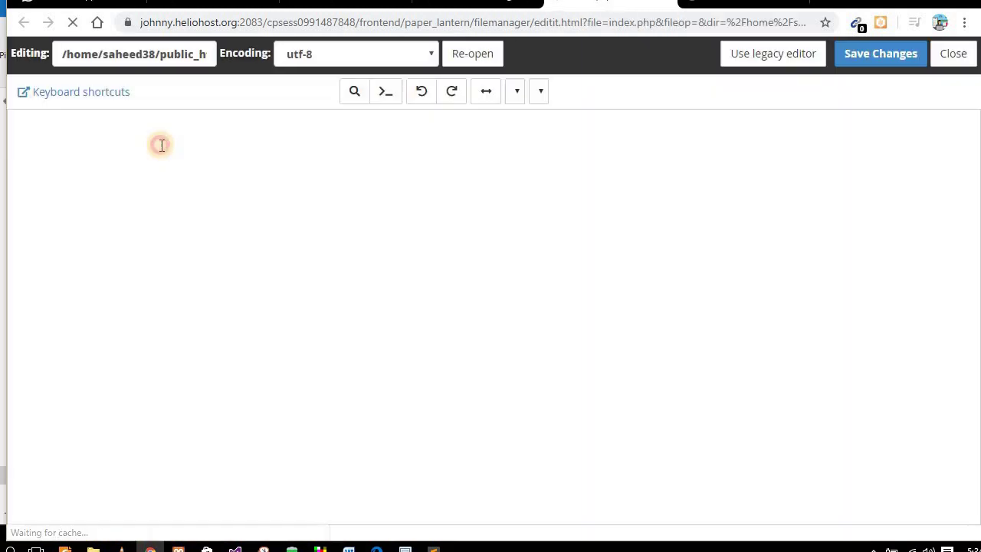
click(162, 145)
text(WowWow)
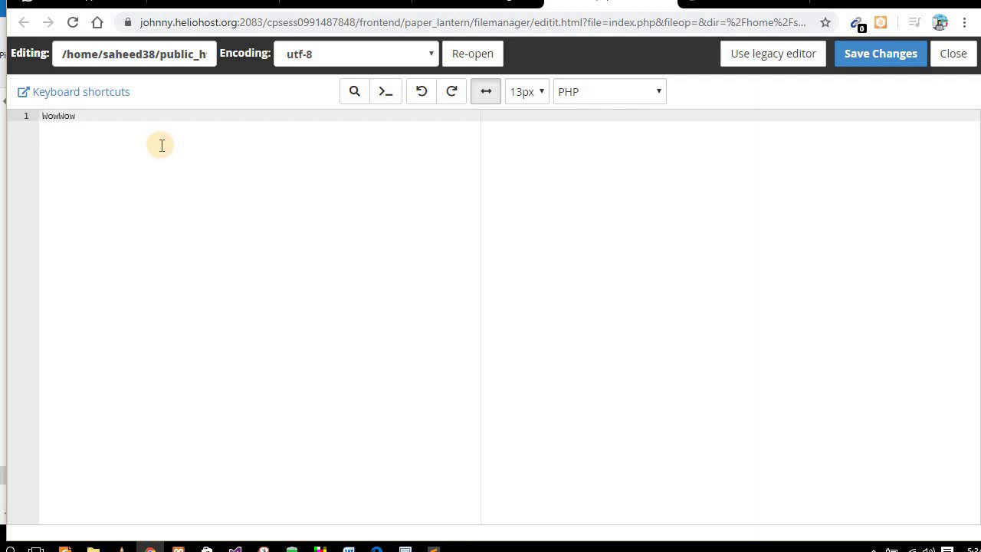
click(912, 53)
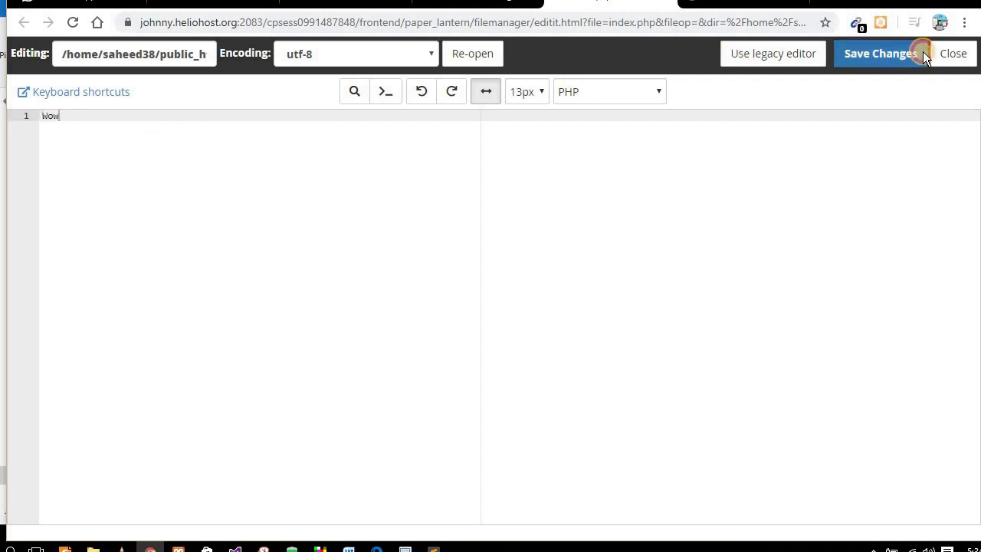
Reload the website on the primary domain and check its page output and full address.
click(713, 5)
key(F5)
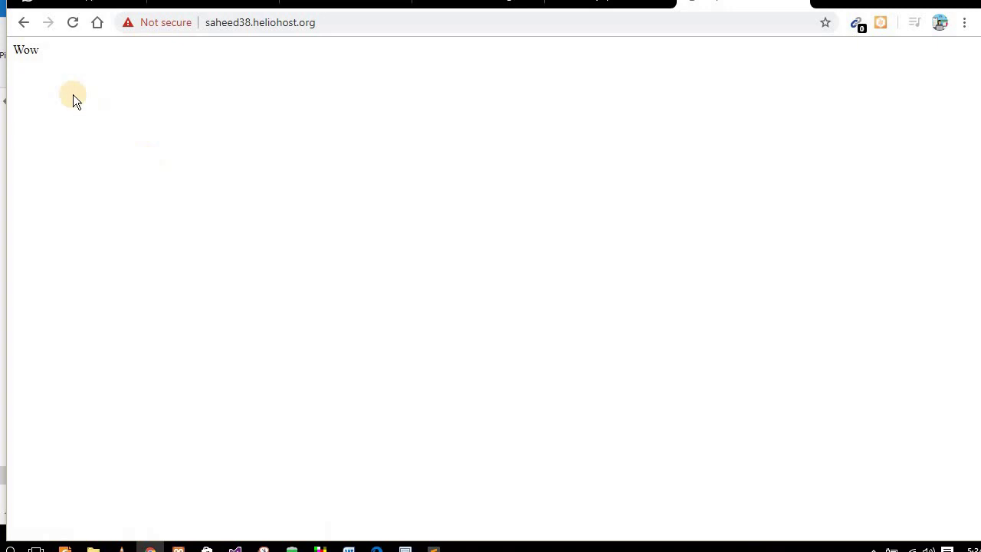
click(387, 24)
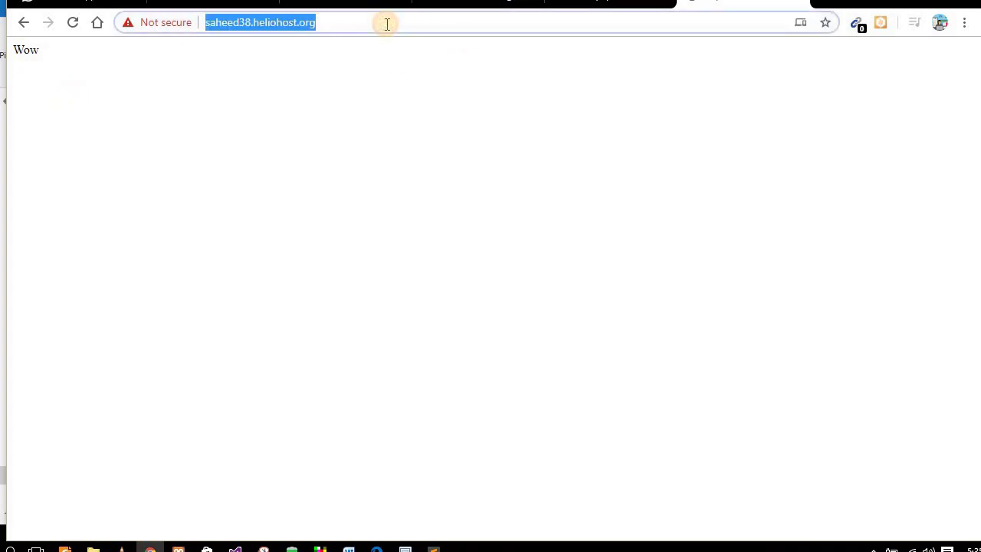
click(265, 24)
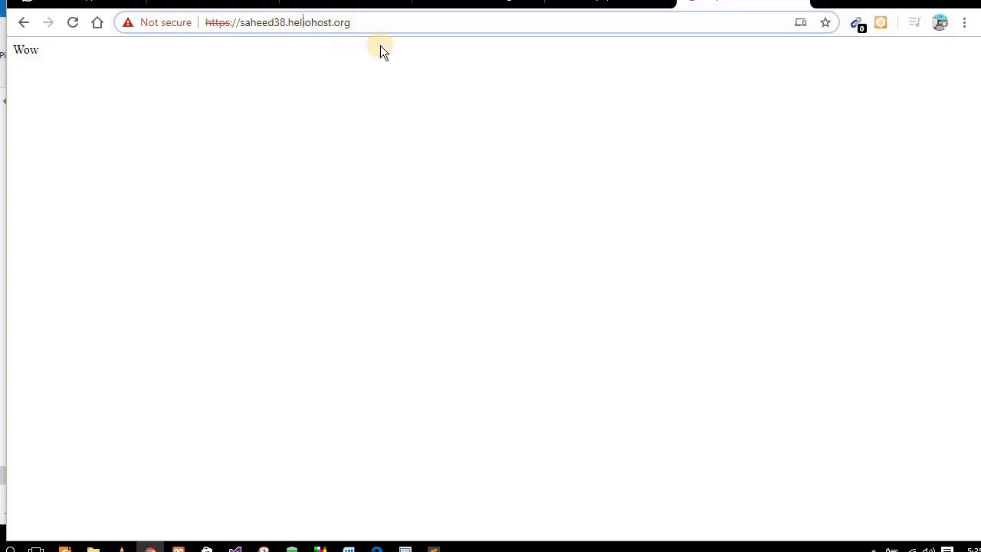
click(395, 162)
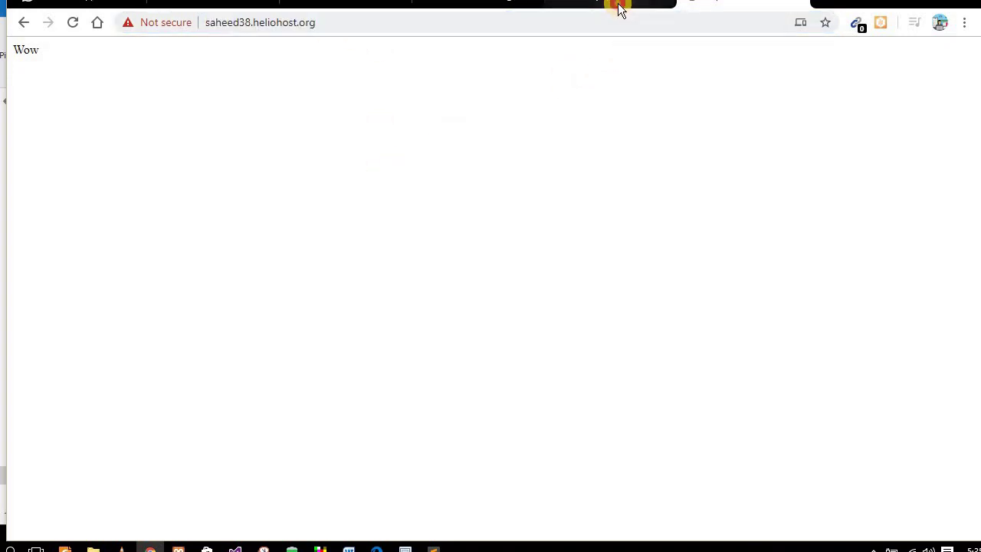
Go back to the cPanel main page and examine the database, domain, email and metrics tools and the account's usage statistics.
click(620, 8)
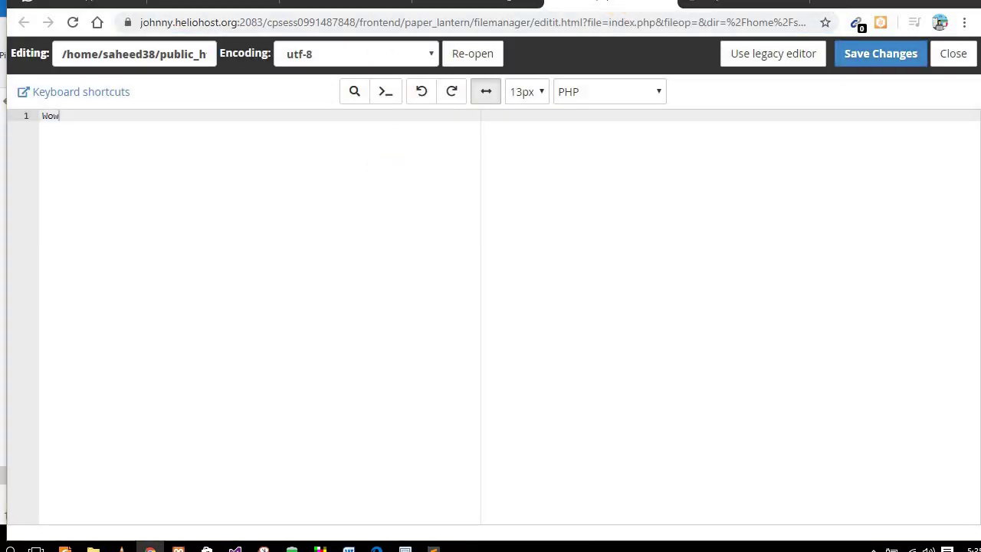
click(492, 6)
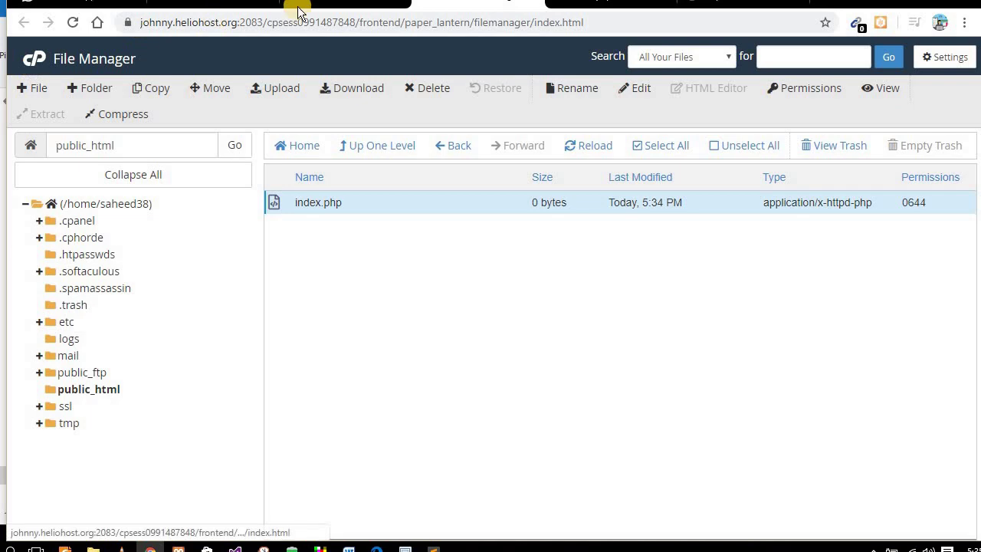
click(345, 8)
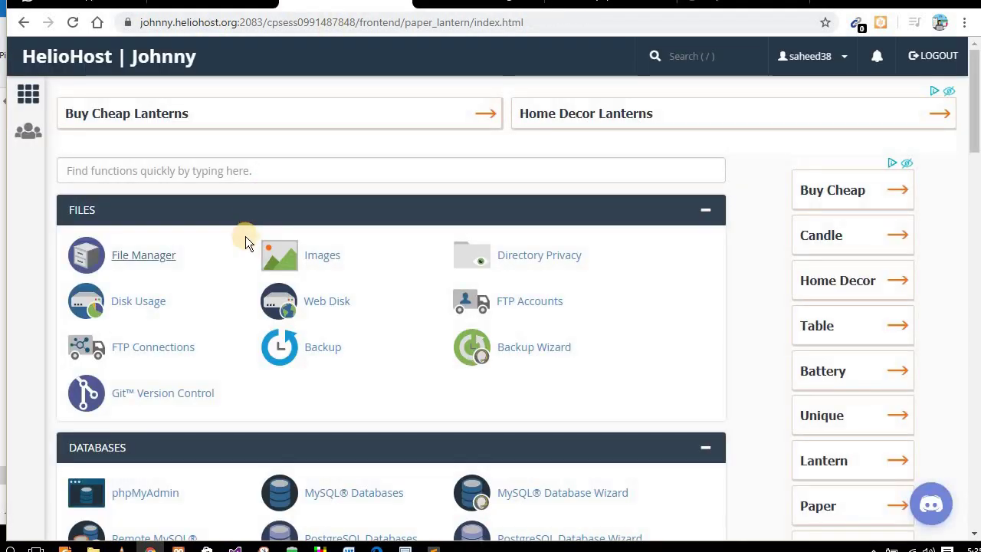
scroll(230, 260, down, 2)
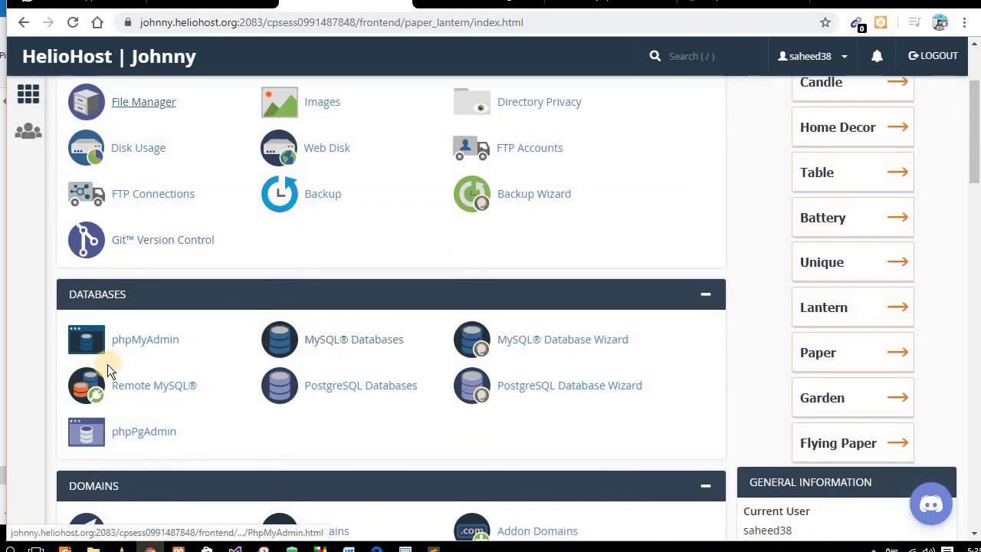
scroll(128, 267, down, 1)
scroll(150, 275, down, 2)
scroll(150, 275, down, 1)
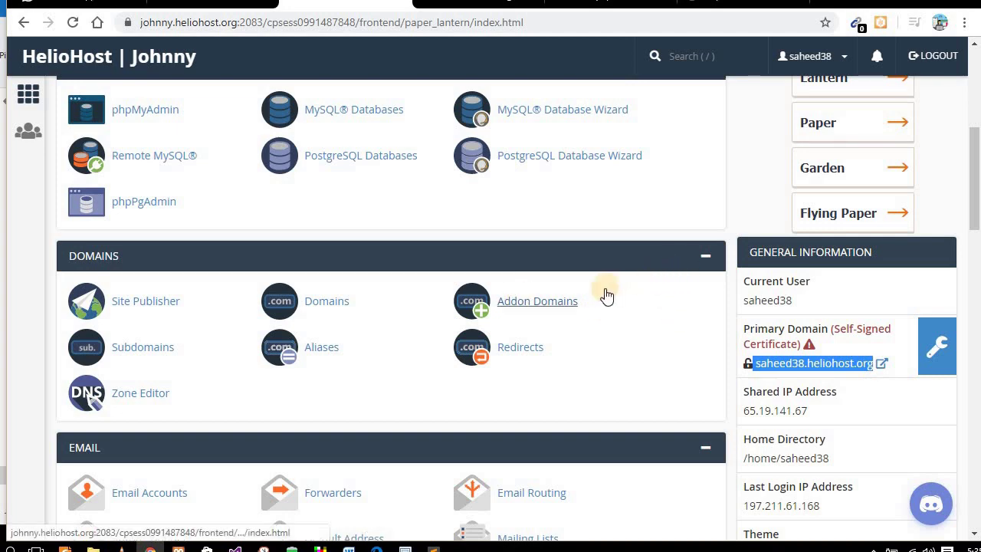
scroll(912, 309, down, 5)
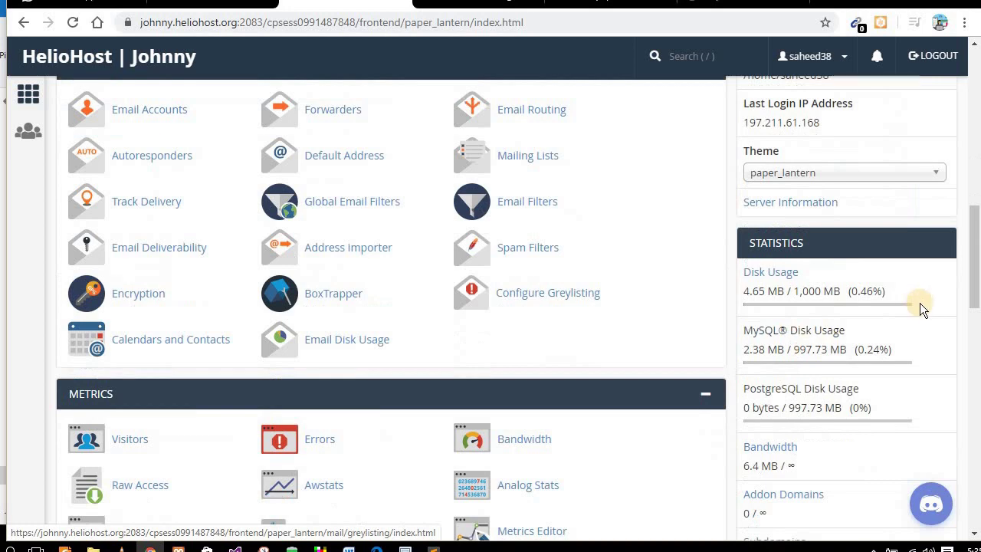
scroll(842, 262, up, 2)
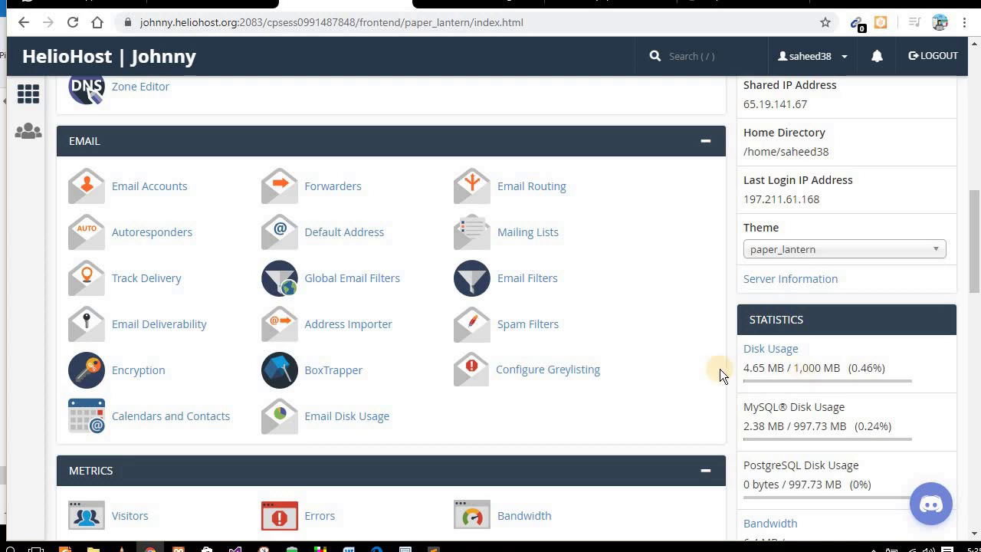
scroll(552, 322, down, 2)
scroll(552, 322, down, 1)
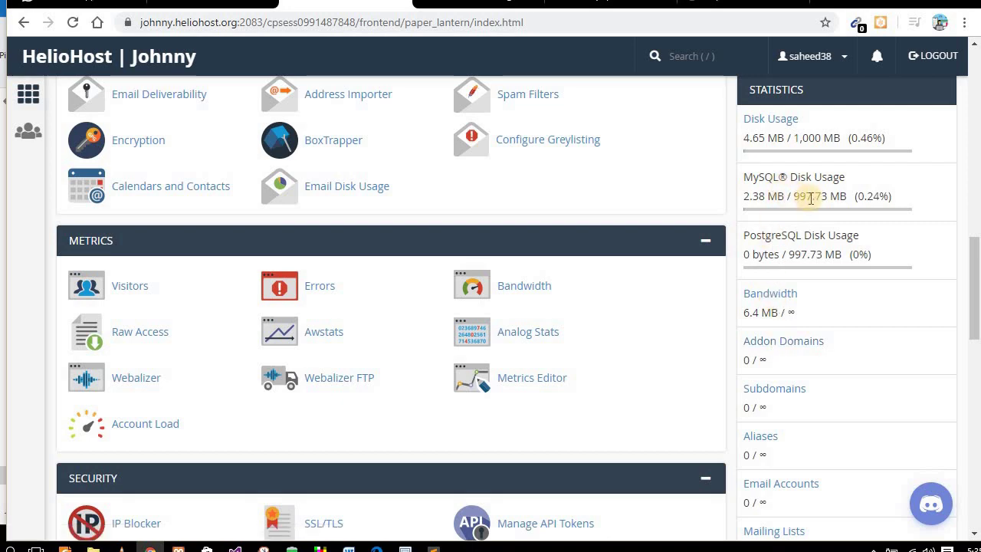
scroll(781, 287, down, 2)
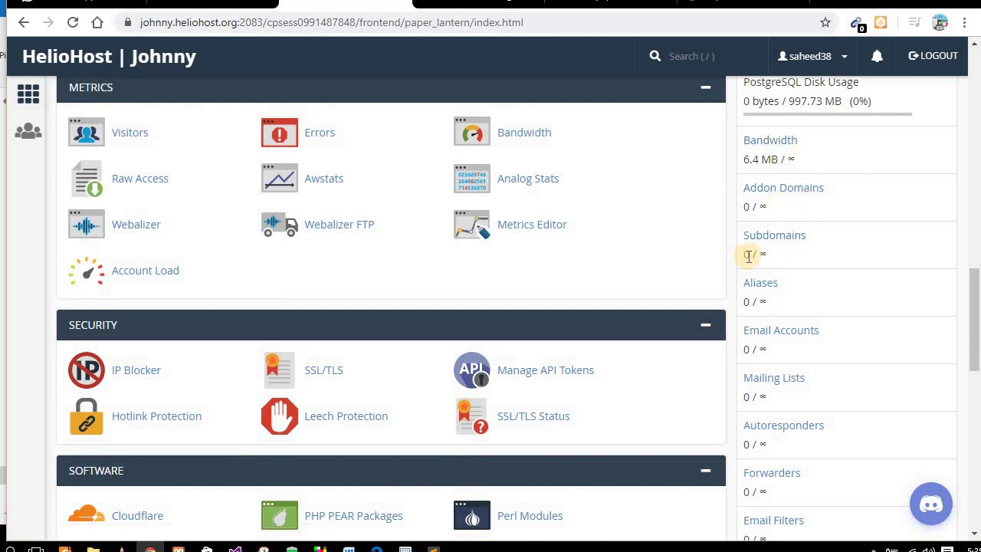
Examine the remaining usage limits and the software, advanced, preferences, file and database tools on the cPanel main page.
scroll(776, 318, down, 5)
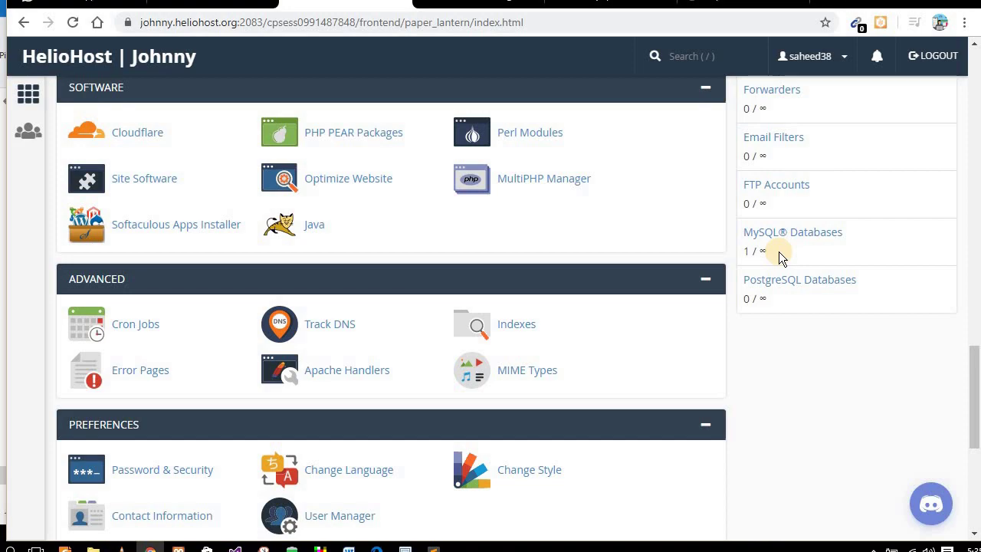
scroll(585, 274, up, 15)
scroll(399, 203, up, 3)
scroll(352, 224, down, 10)
scroll(353, 230, up, 10)
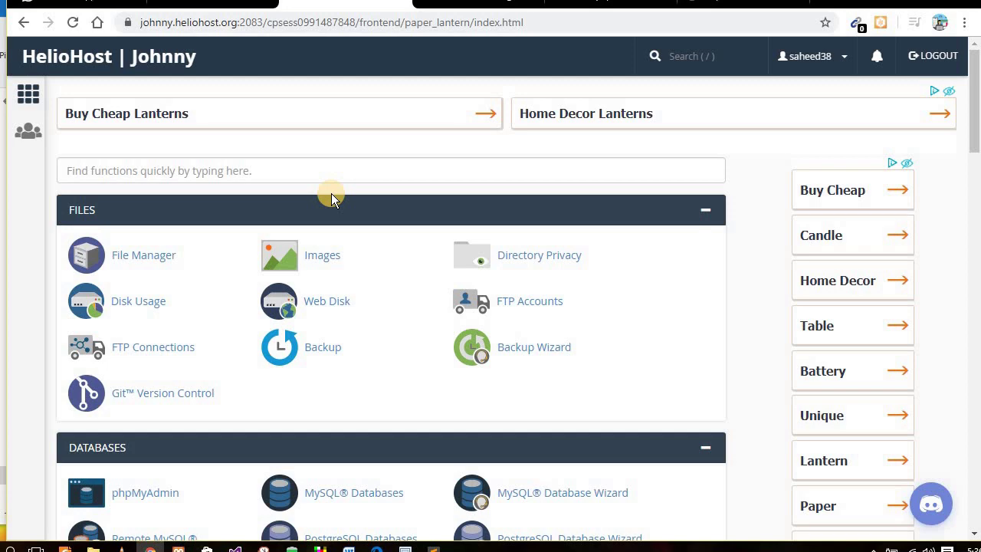
scroll(398, 353, down, 3)
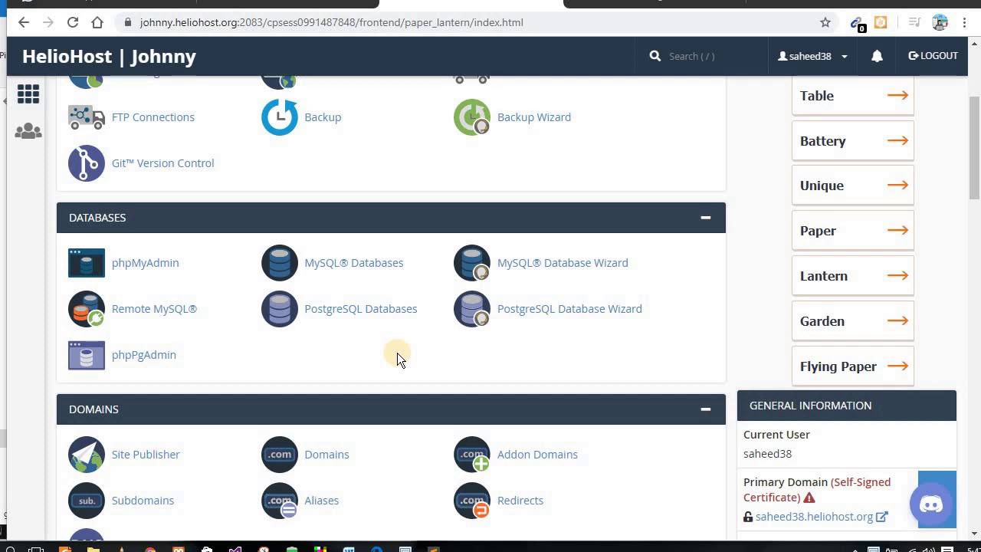
scroll(397, 353, down, 3)
scroll(397, 352, up, 3)
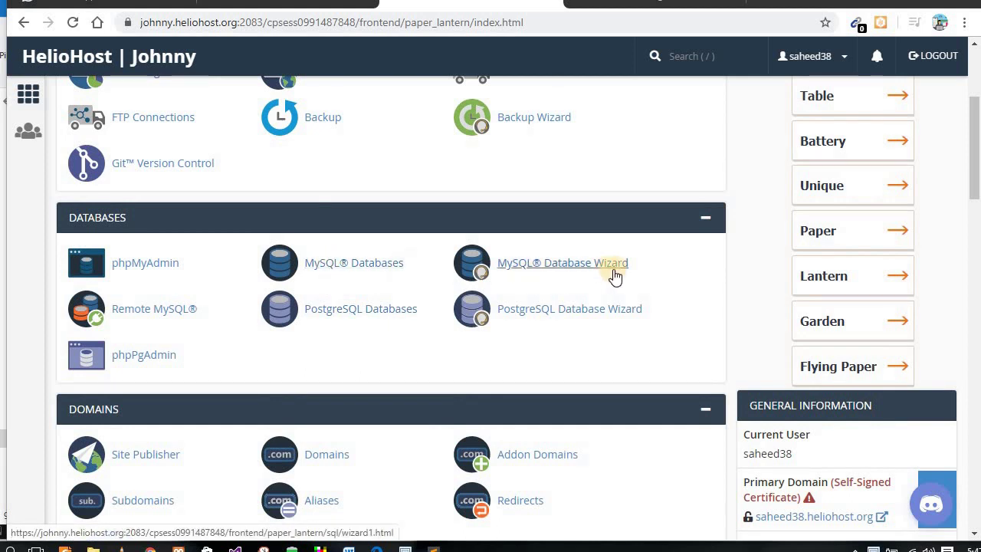
Open the MySQL Databases tool and create a new database with the name "example".
click(319, 270)
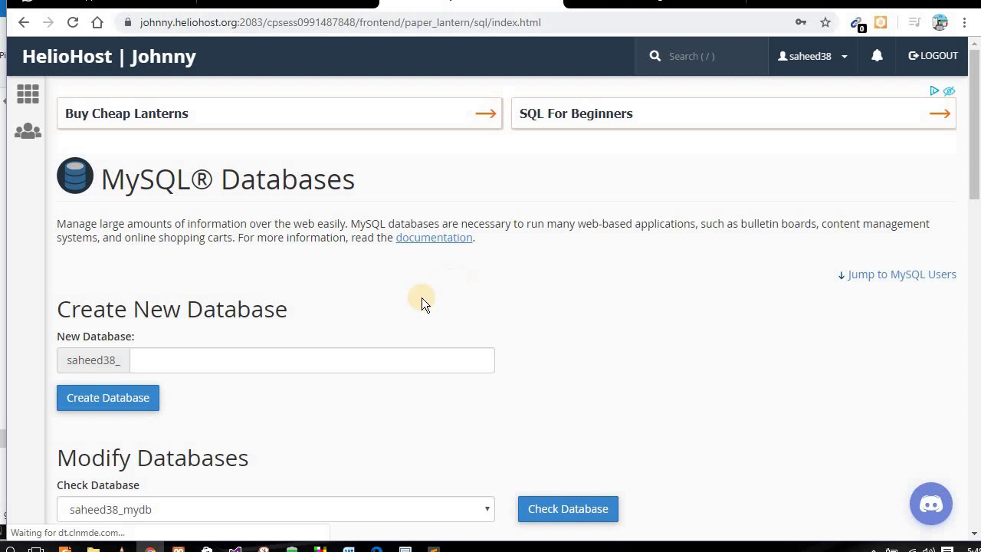
scroll(286, 343, down, 2)
click(210, 208)
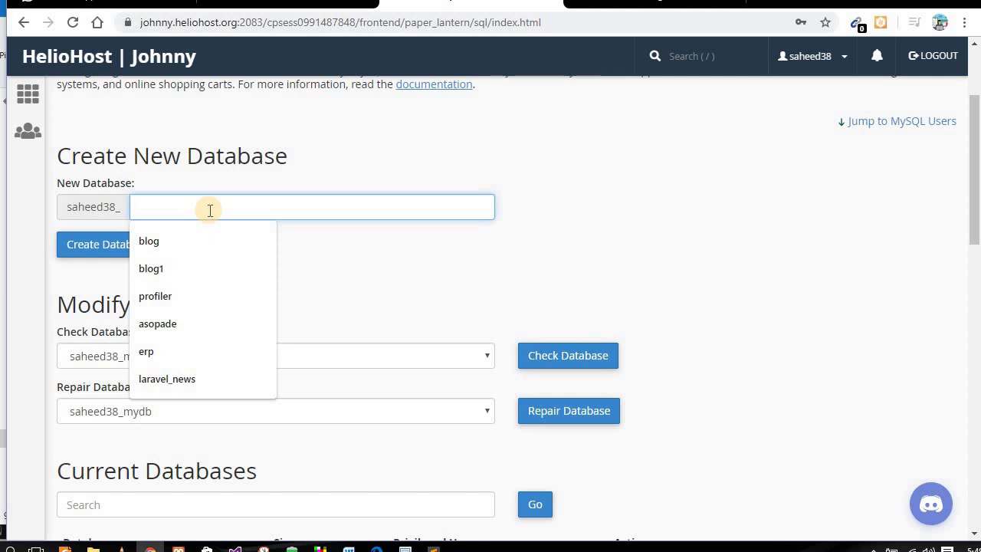
text(example)
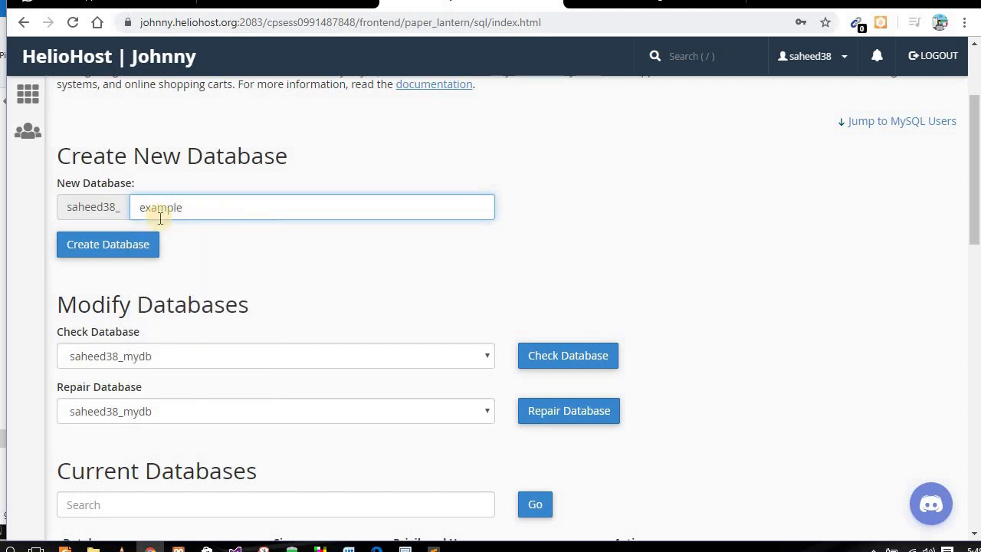
click(126, 260)
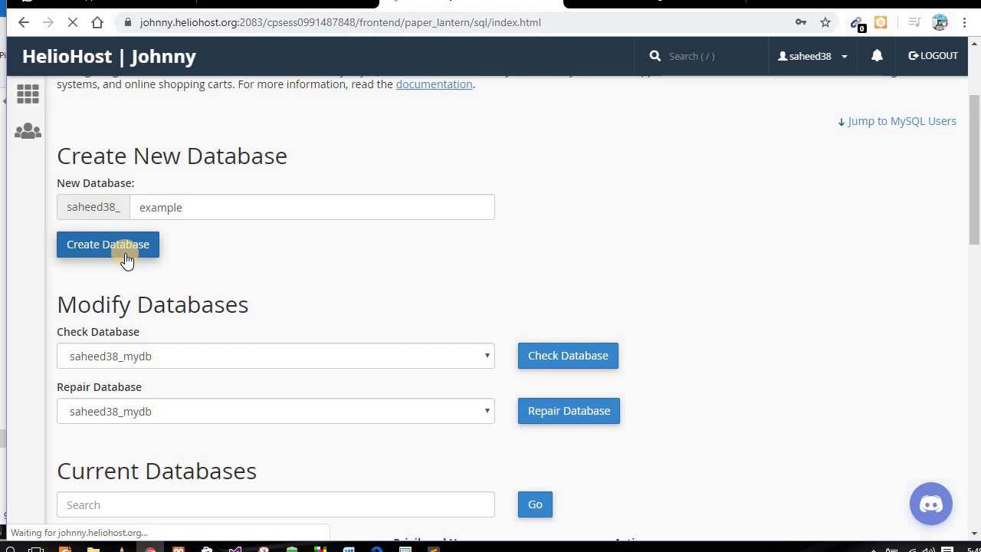
scroll(432, 255, down, 3)
scroll(433, 255, up, 4)
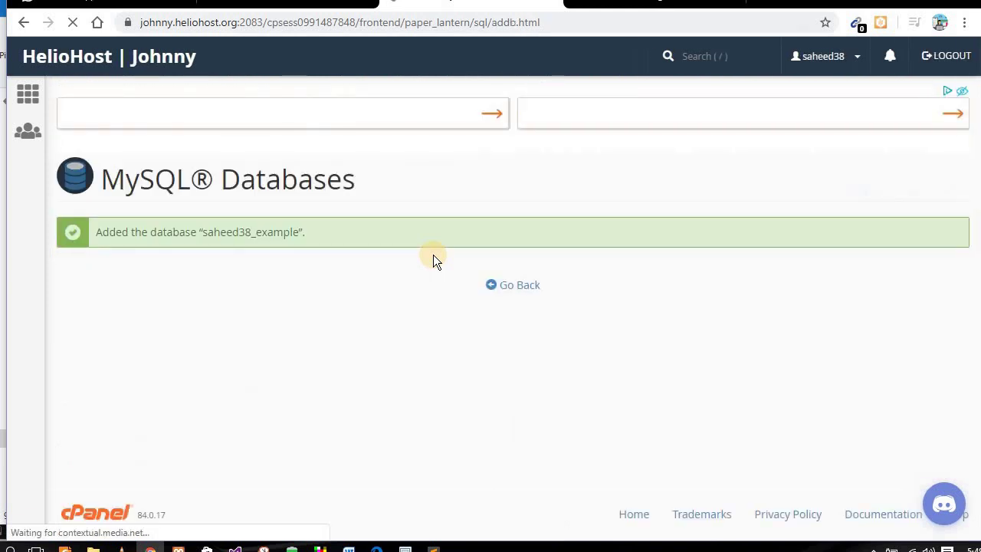
Return to the MySQL Databases overview and enter "userdb" as the username for a new MySQL user.
click(505, 288)
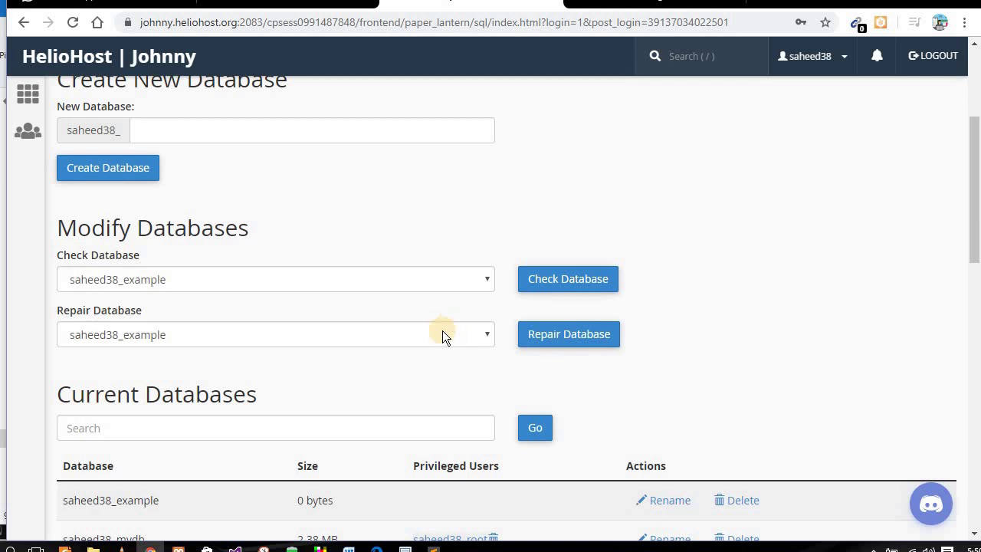
scroll(445, 335, down, 2)
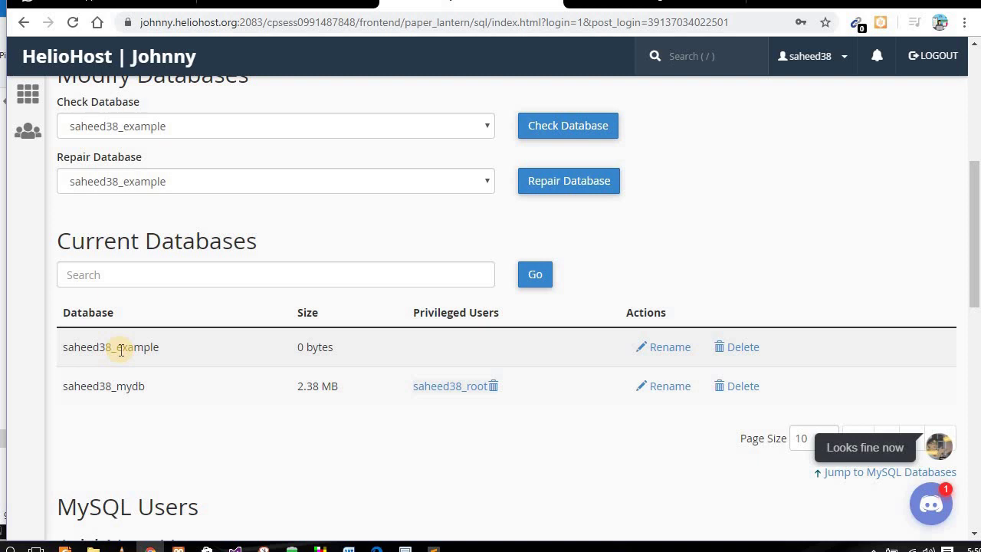
scroll(191, 373, down, 5)
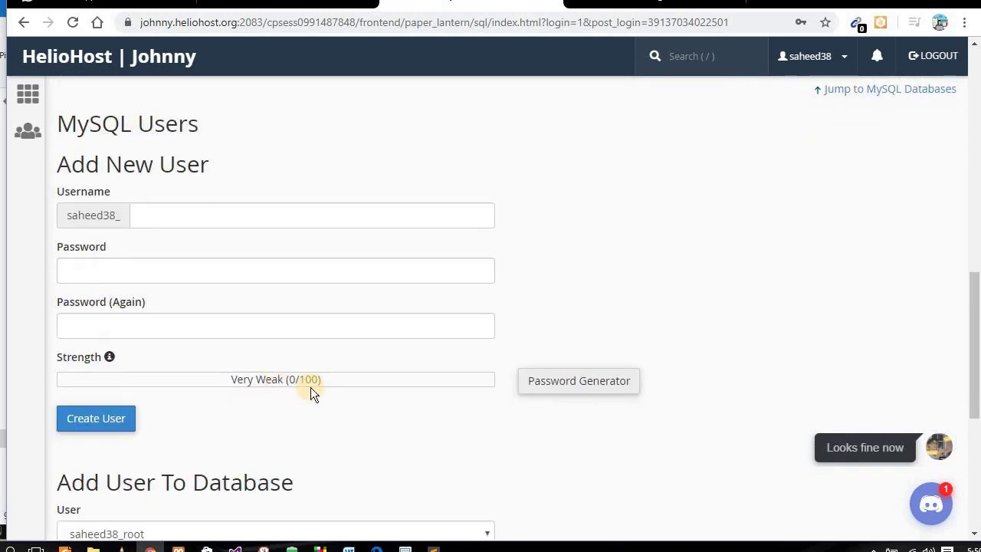
click(172, 214)
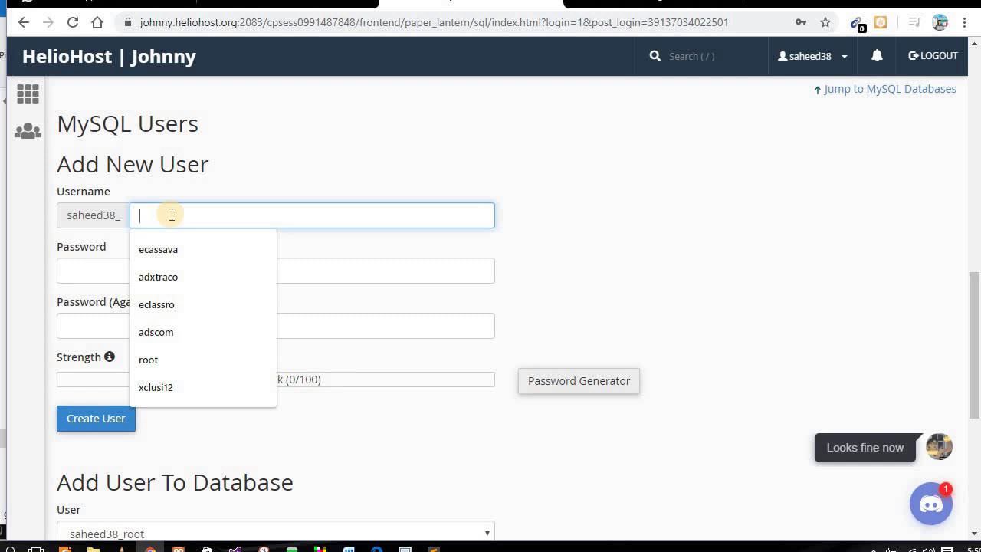
text(userdb)
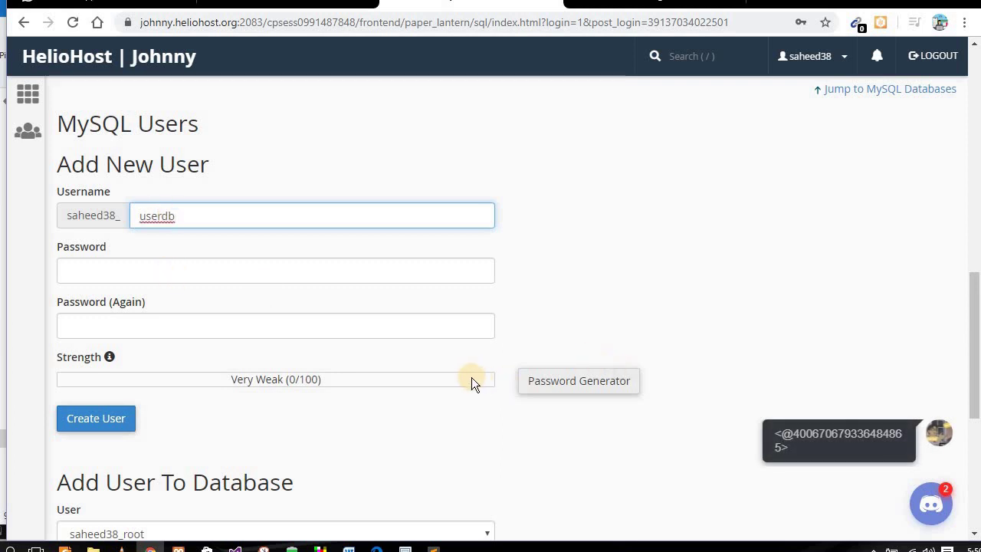
scroll(469, 375, down, 3)
scroll(469, 375, up, 1)
scroll(469, 381, up, 1)
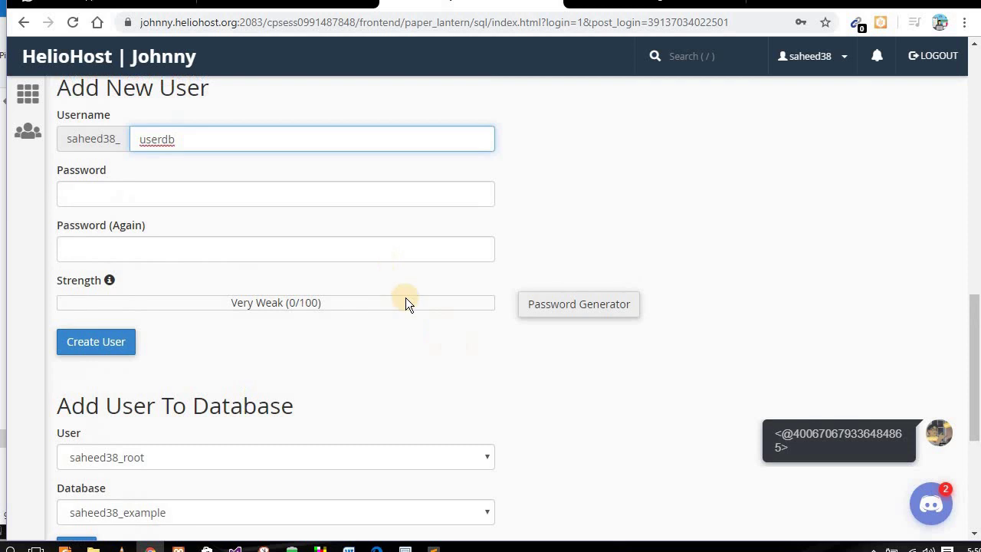
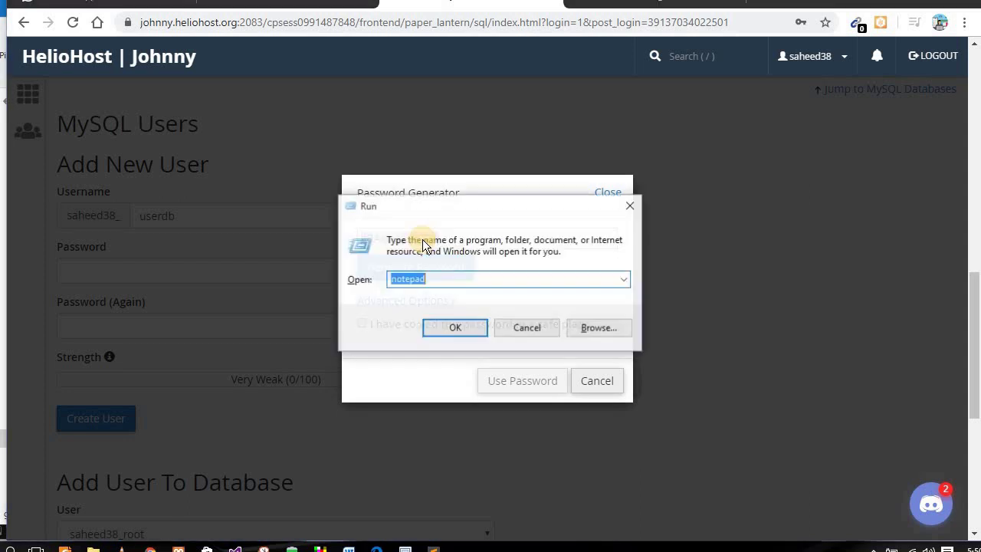
Generate a password for the new user and paste it into a Notepad note with Username, Database, Password and Host lines.
key(Escape)
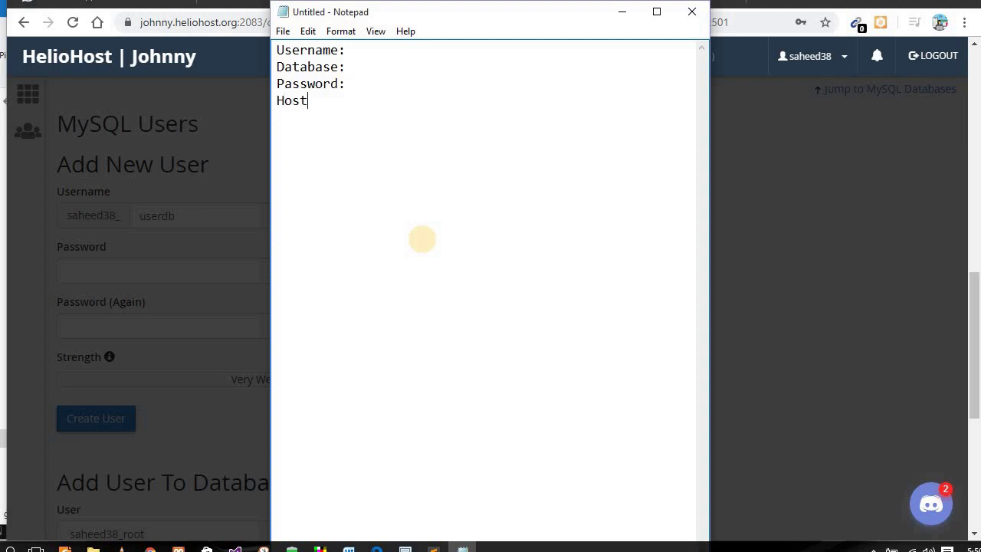
click(410, 80)
key(ctrl+v)
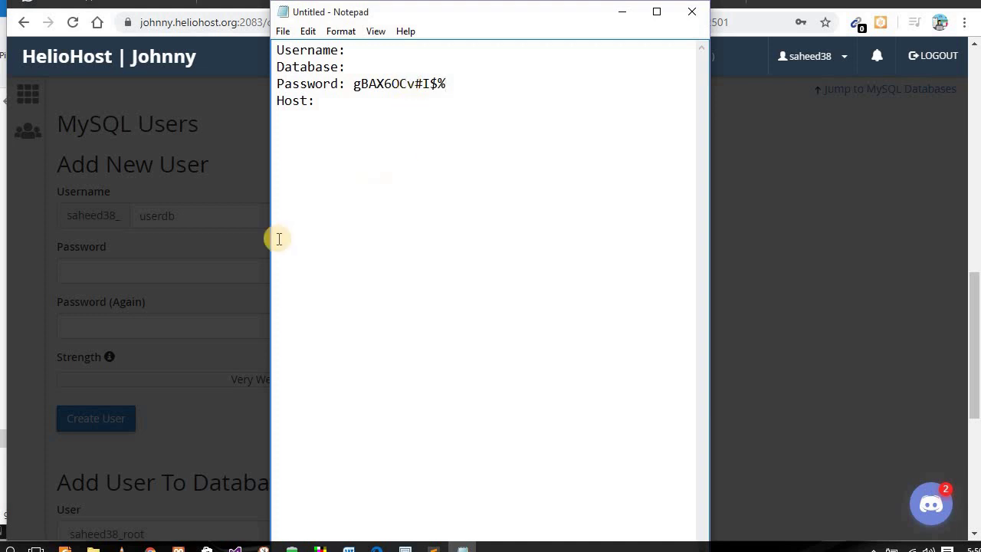
Confirm that the generated password has been copied safely, apply it to both password fields and create the MySQL user.
click(253, 278)
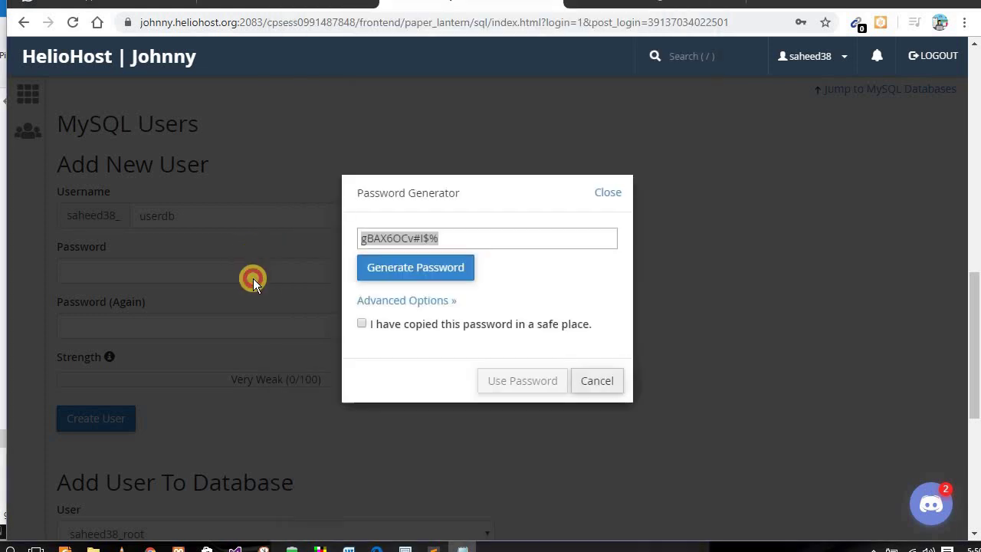
click(411, 322)
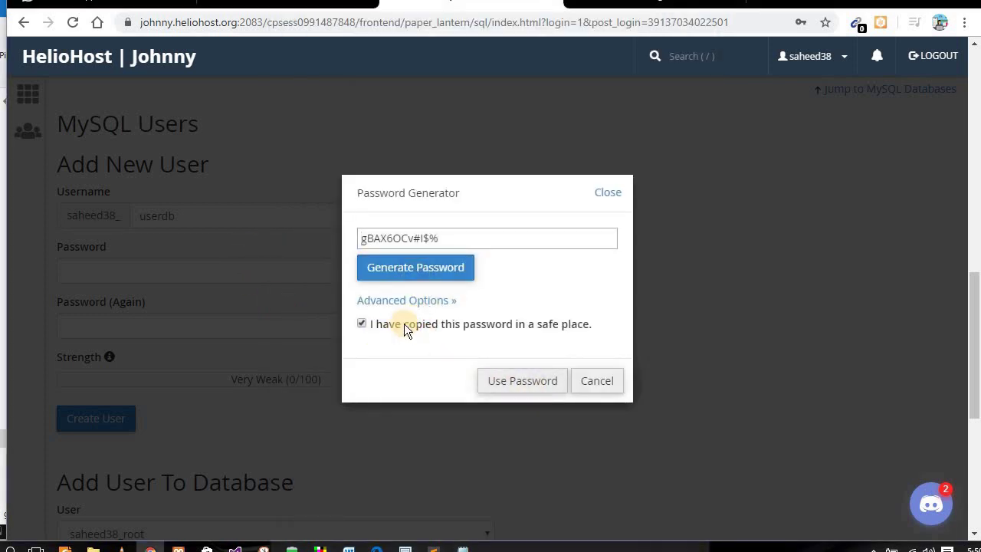
click(525, 381)
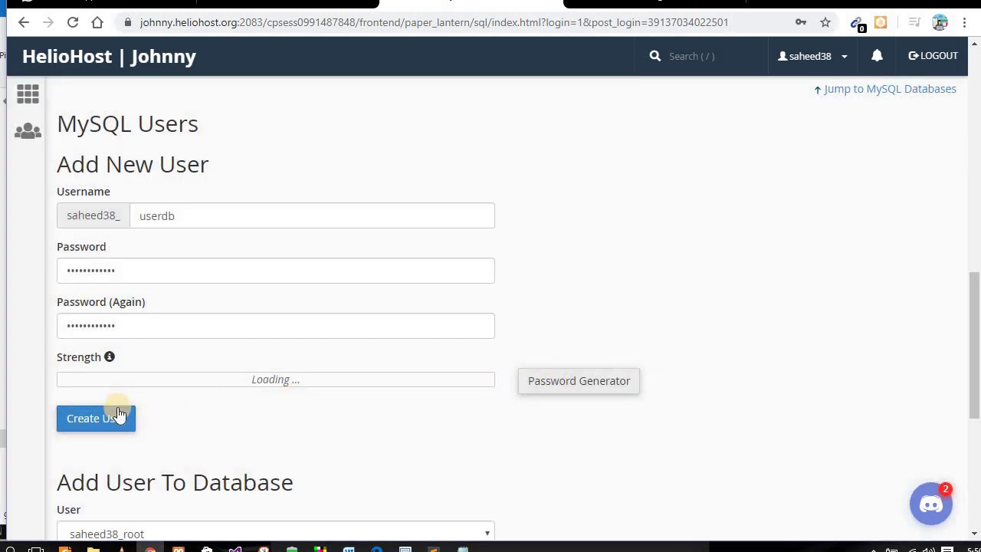
click(115, 419)
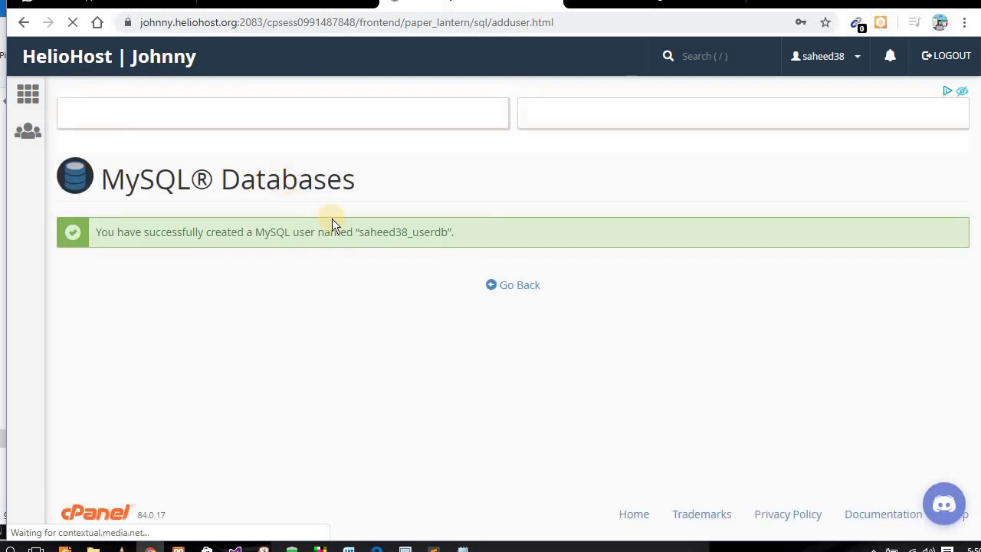
Dismiss the browser's password-saving offer, copy the new MySQL user's full name and paste it into the Username line of the Notepad note.
double_click(377, 231)
triple_click(376, 231)
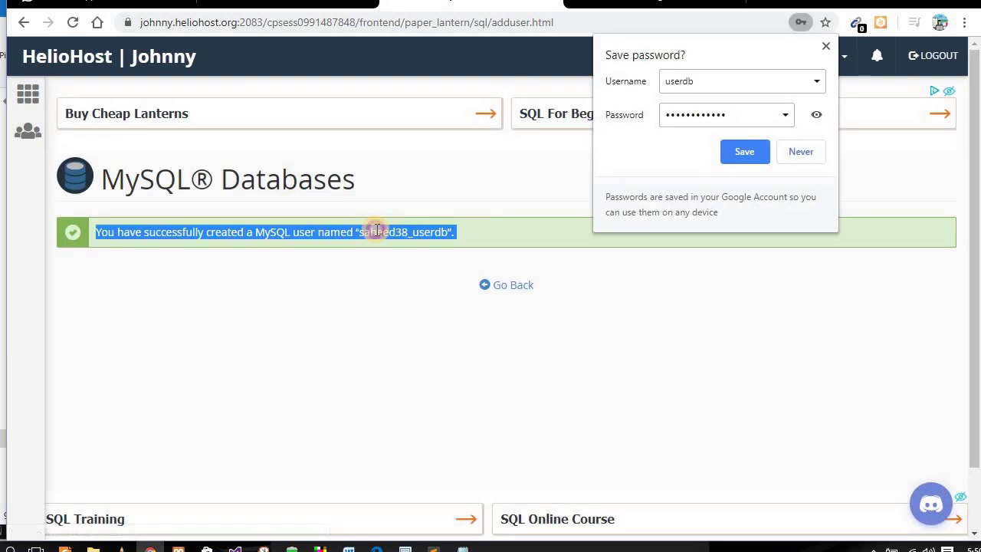
click(826, 46)
click(414, 232)
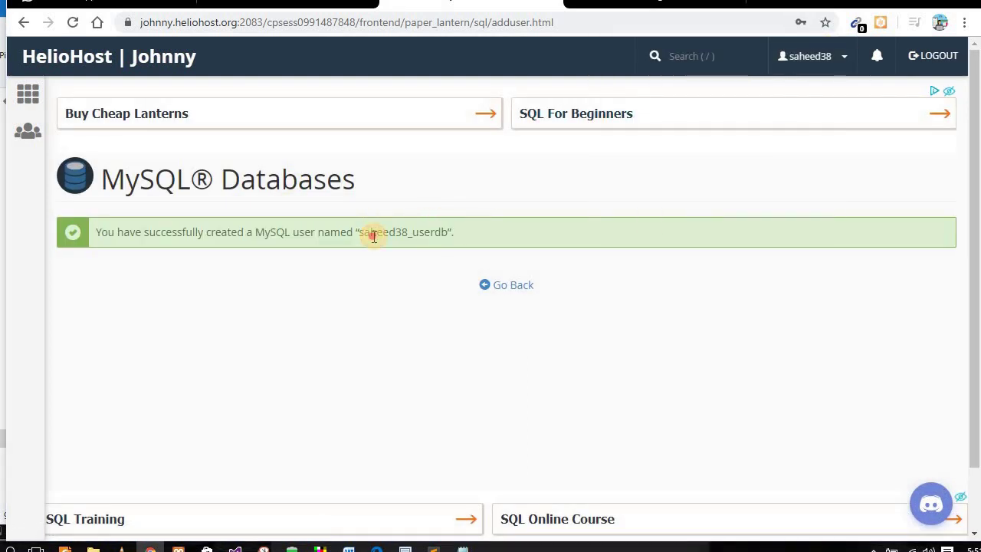
double_click(375, 232)
key(ctrl+c)
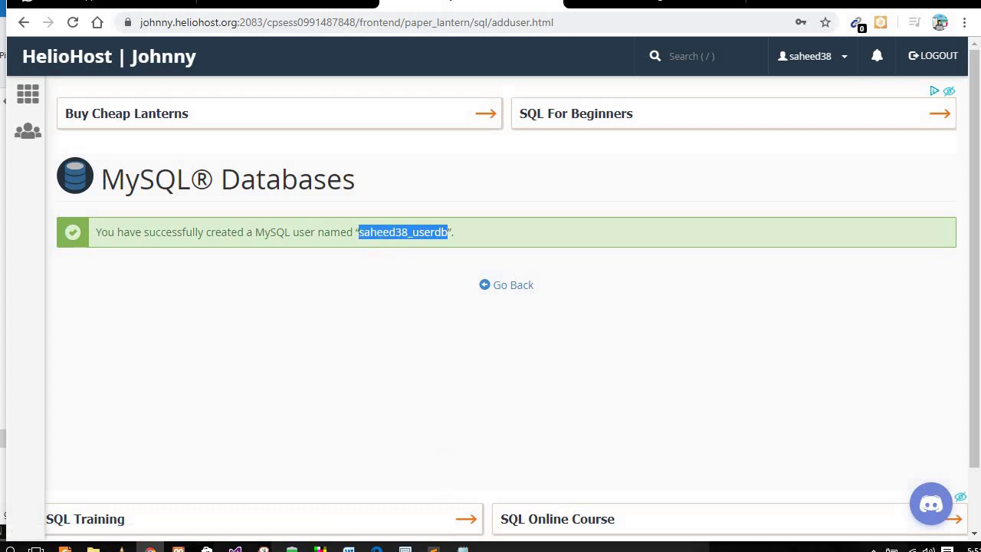
click(452, 546)
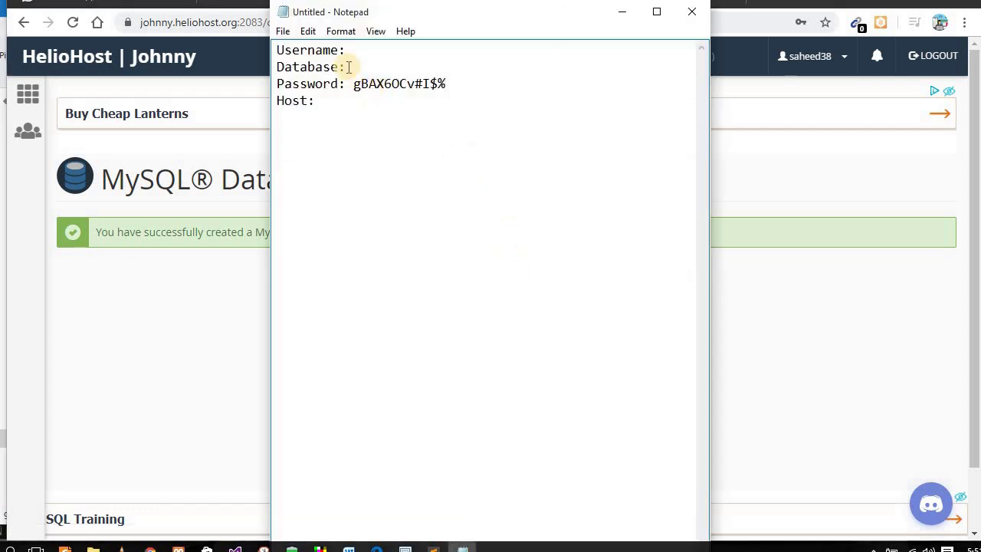
click(353, 54)
key(ctrl+v)
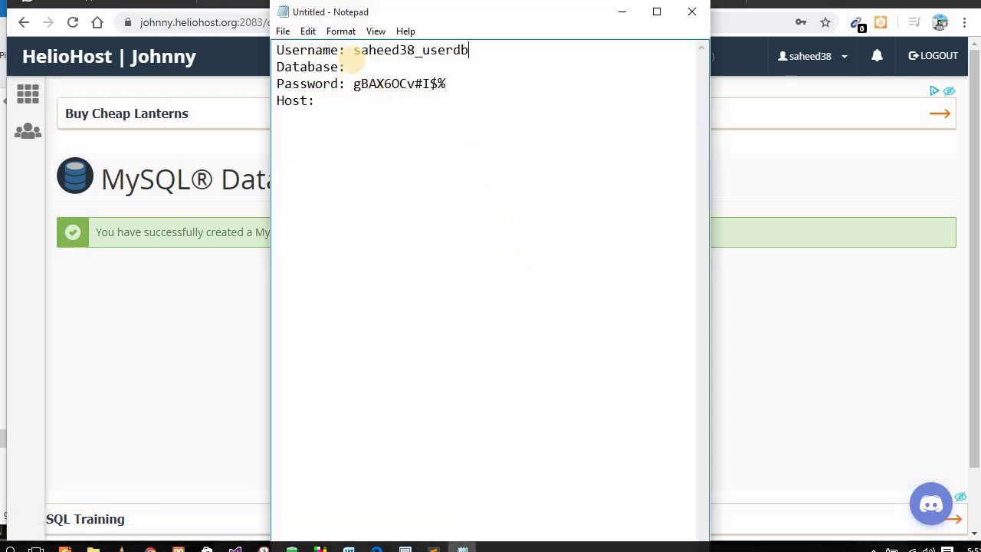
click(176, 316)
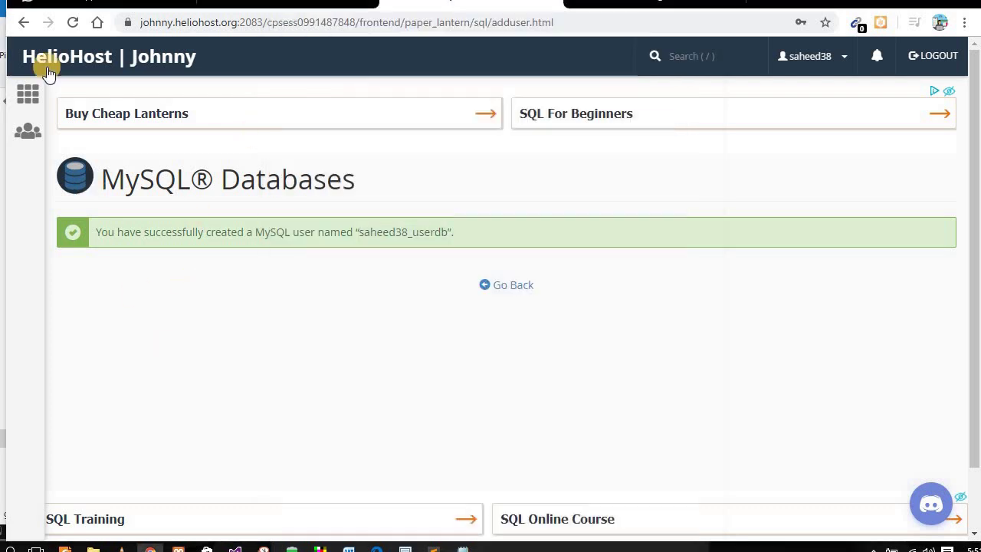
Return to the MySQL Databases overview and look through the current databases for the example database.
click(522, 292)
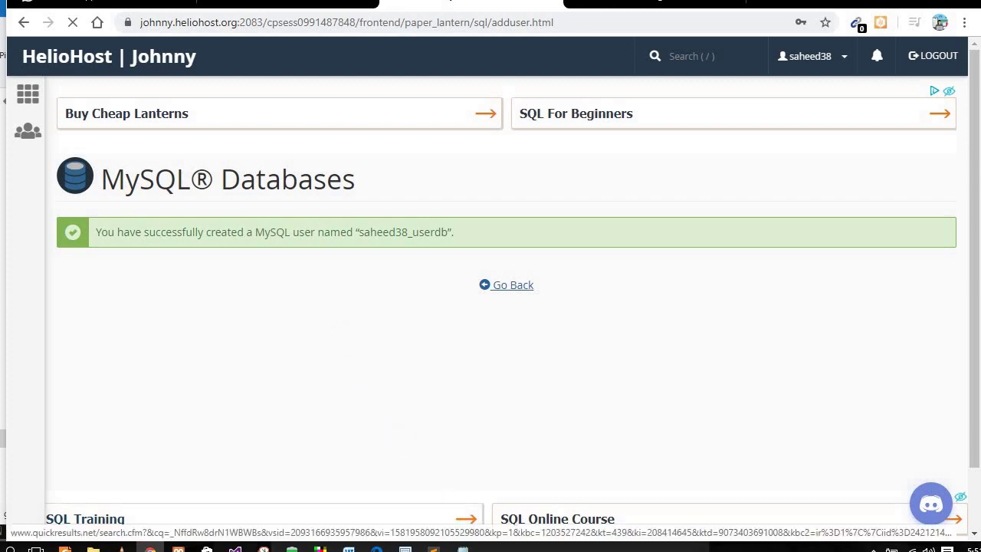
click(462, 549)
click(173, 309)
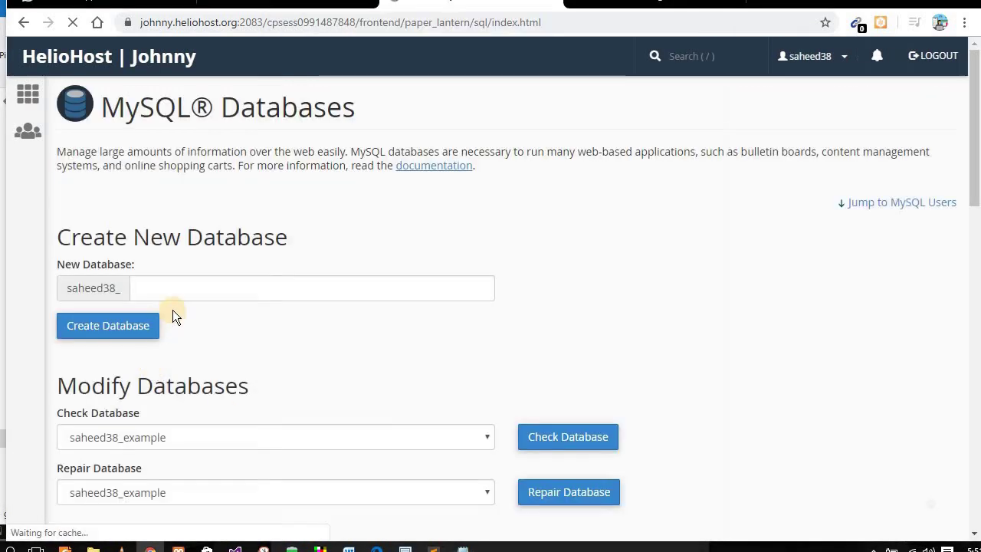
scroll(260, 318, down, 3)
scroll(335, 349, down, 2)
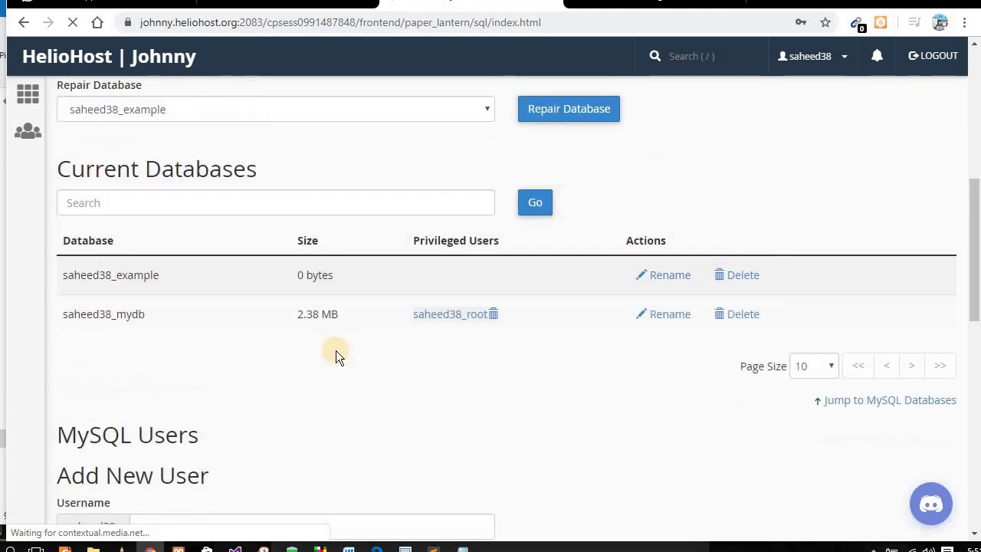
scroll(336, 350, up, 4)
scroll(336, 350, down, 1)
scroll(336, 349, down, 5)
scroll(336, 350, up, 8)
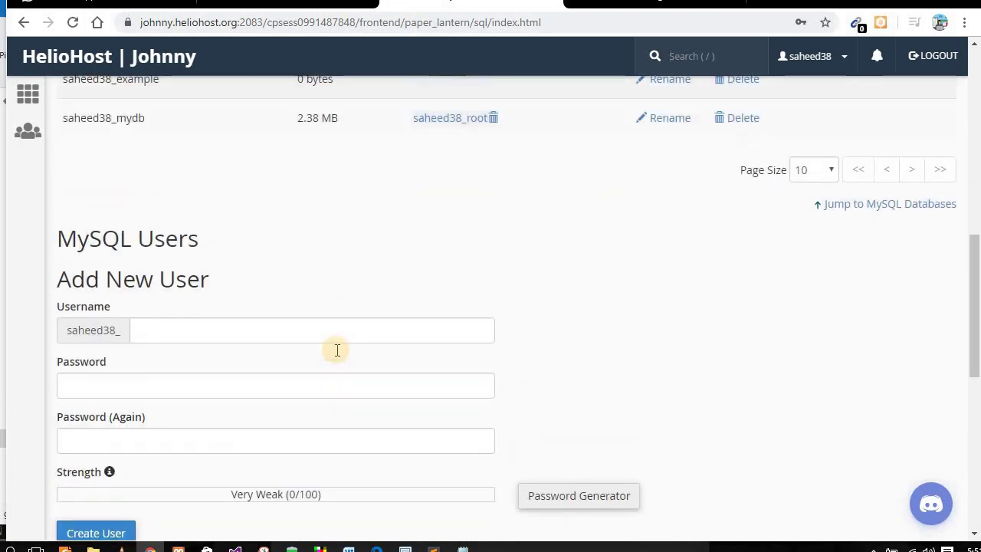
scroll(336, 350, down, 3)
scroll(193, 364, down, 1)
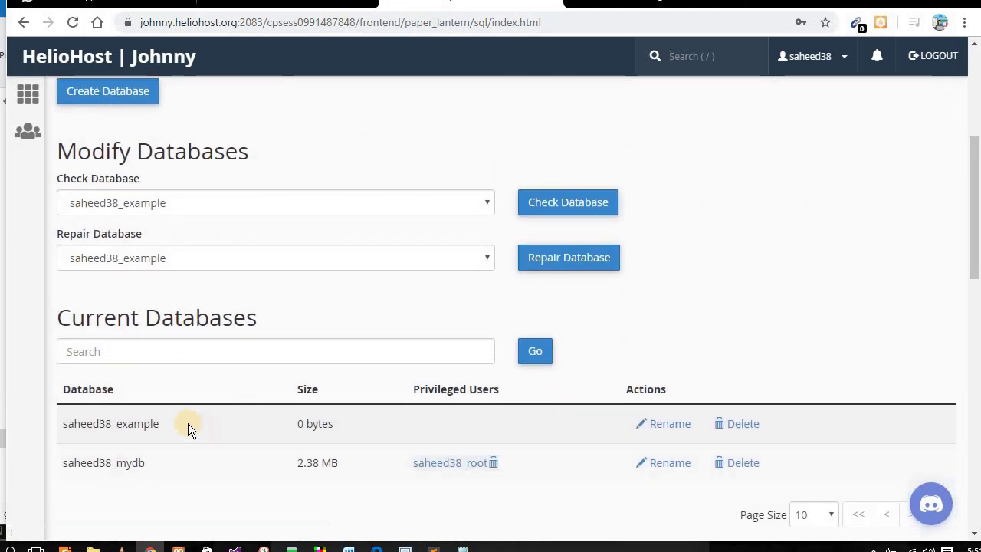
Copy the example database's full name into the Database line of the Notepad note and enter "localhost" as the Host.
scroll(95, 346, down, 1)
double_click(94, 348)
key(ctrl+c)
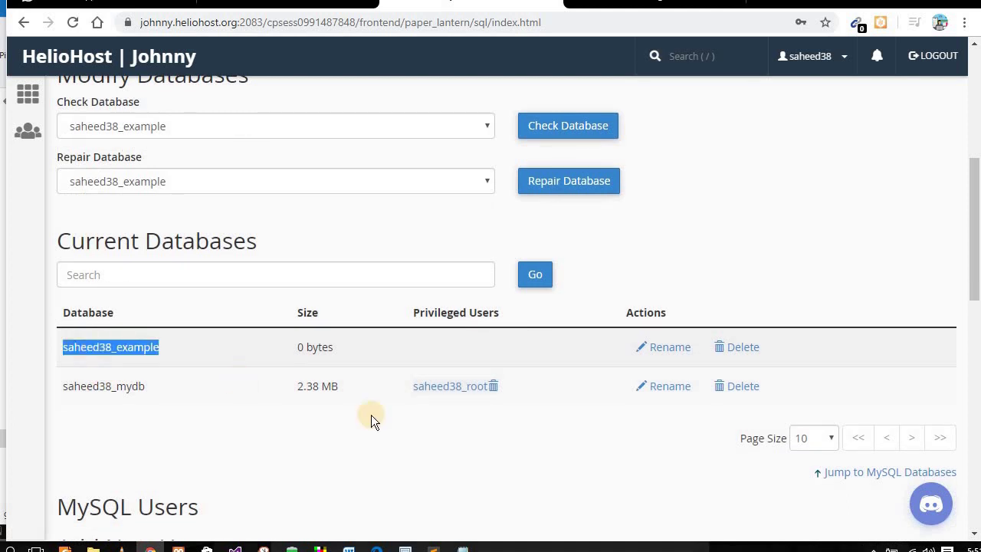
click(463, 549)
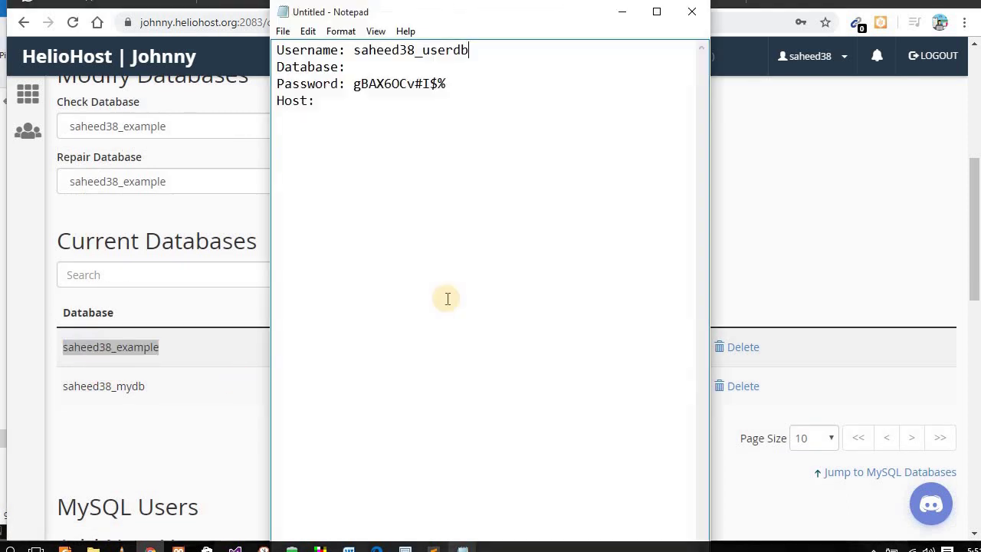
click(367, 69)
key(ctrl+v)
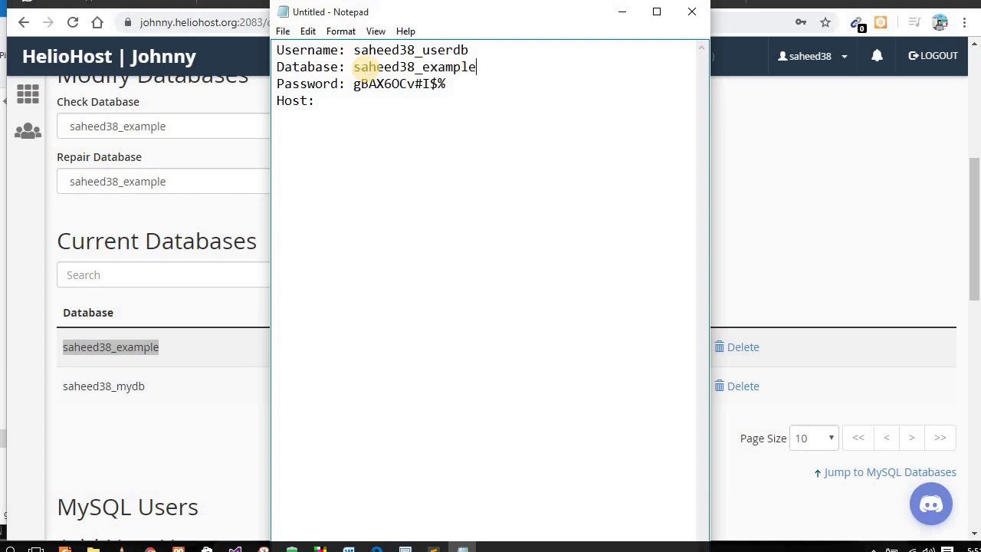
click(344, 100)
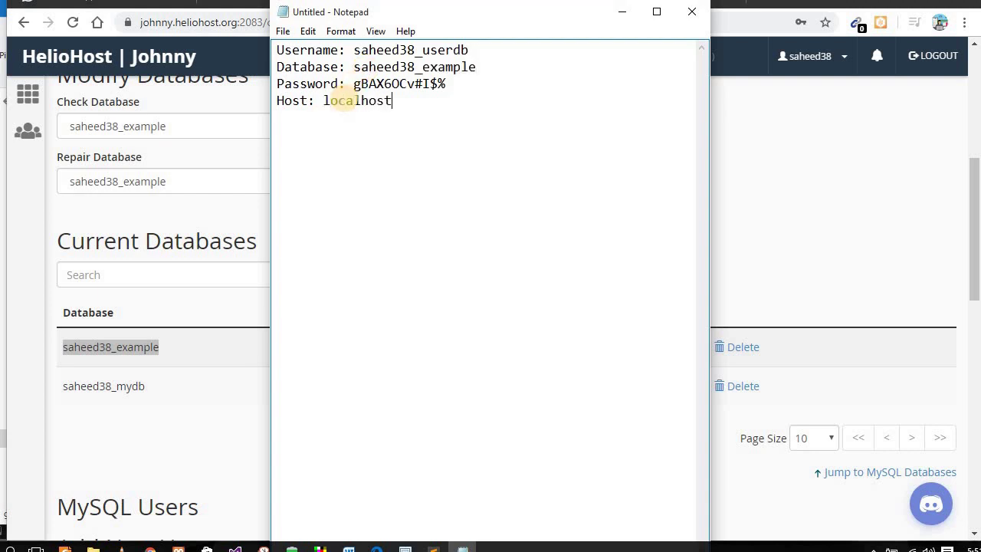
Add the userdb user to the example database, checking both names against the Notepad note.
click(196, 410)
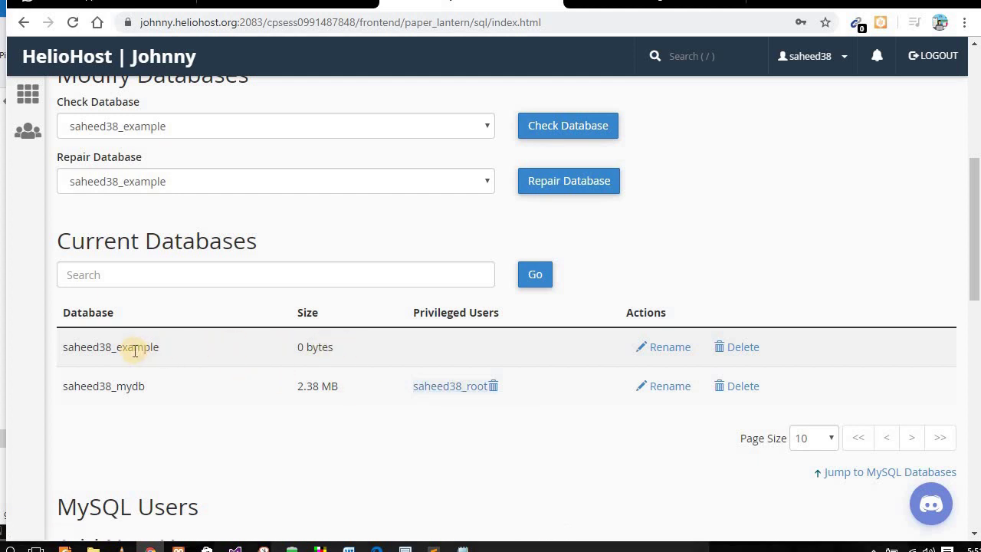
scroll(283, 377, down, 8)
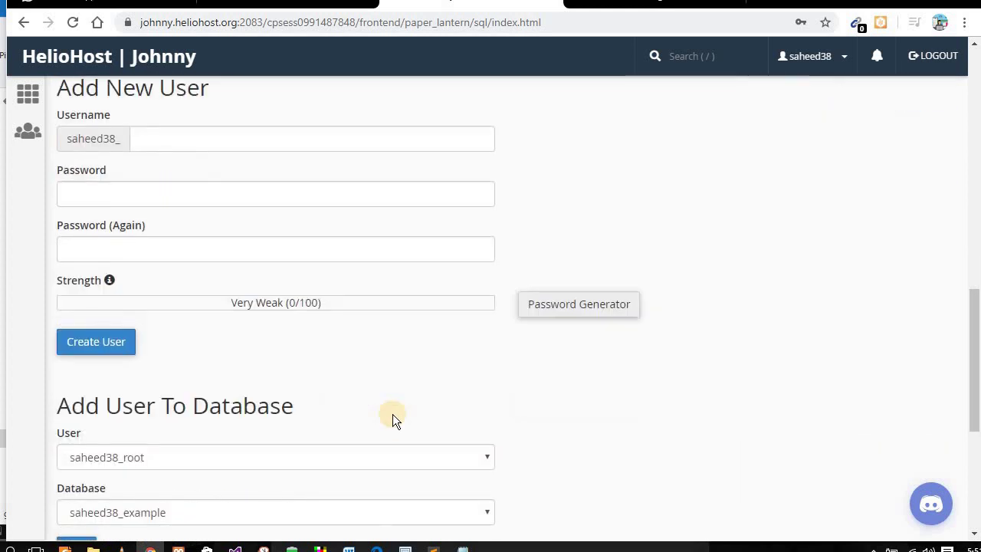
scroll(395, 398, down, 1)
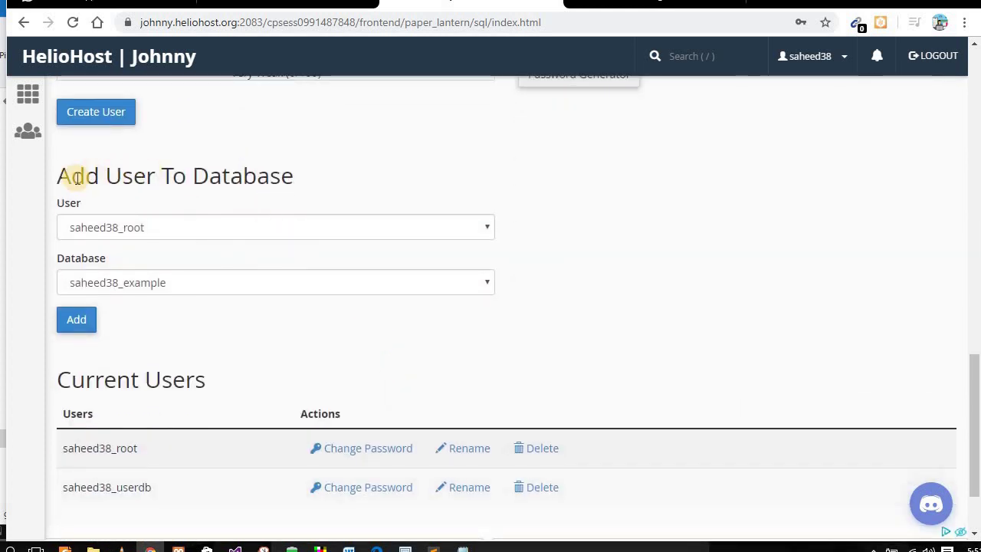
click(160, 230)
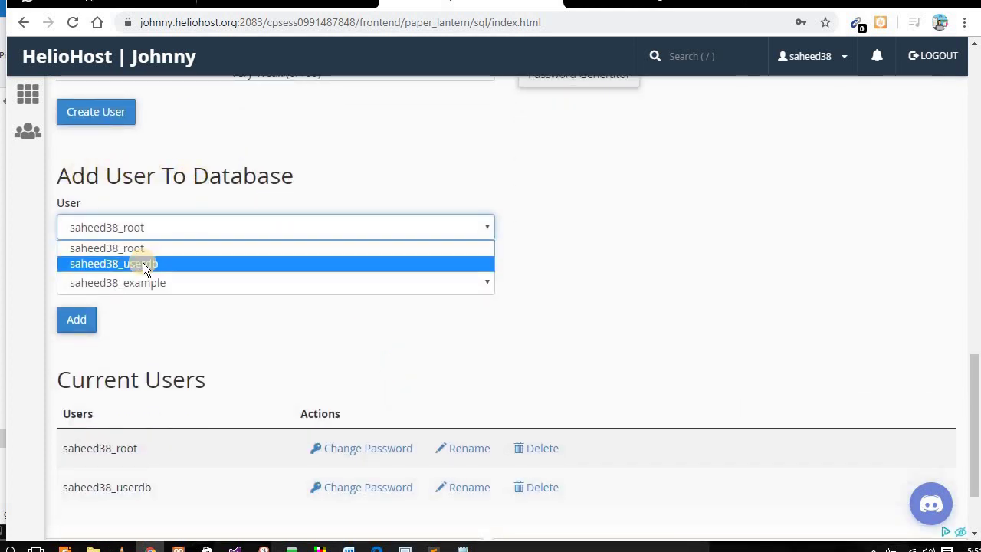
click(142, 262)
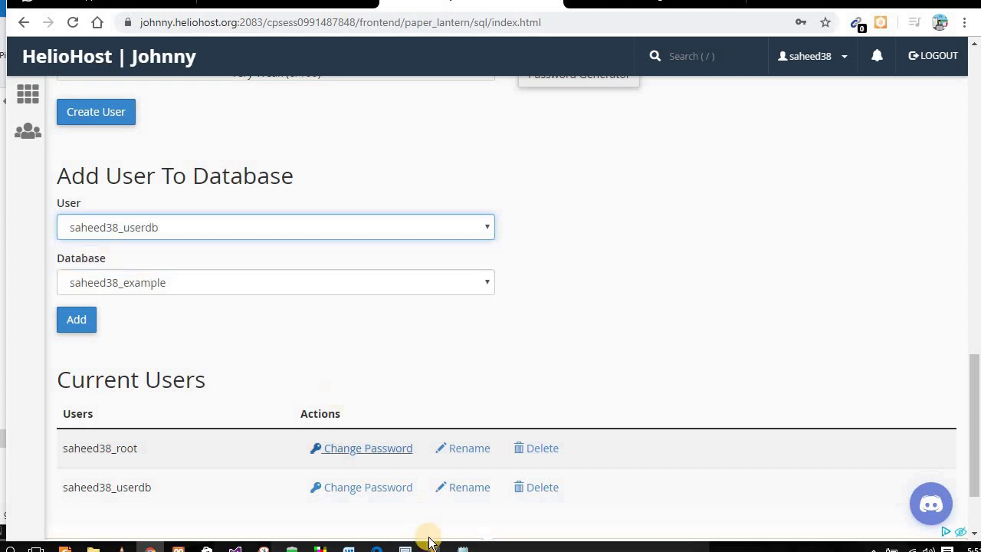
key(alt+Tab)
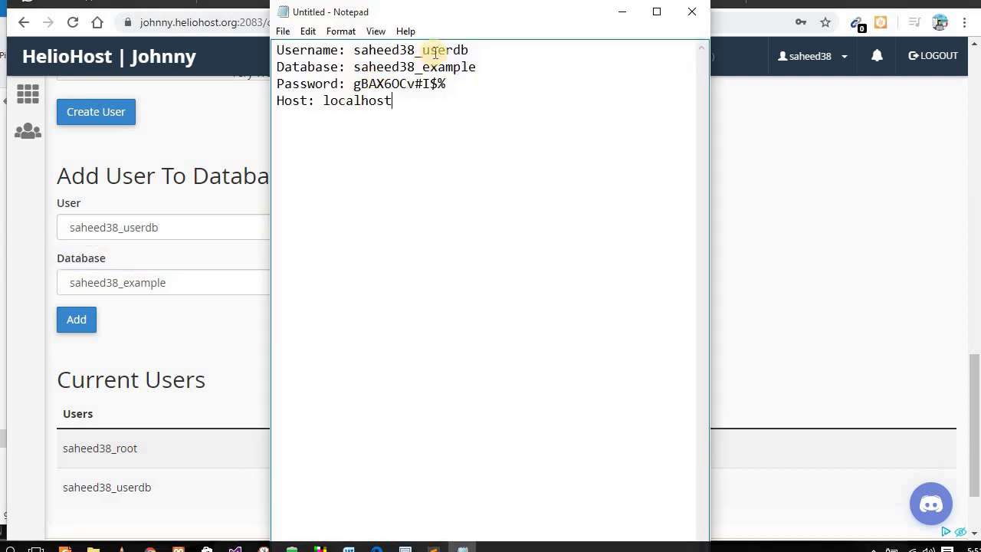
click(147, 284)
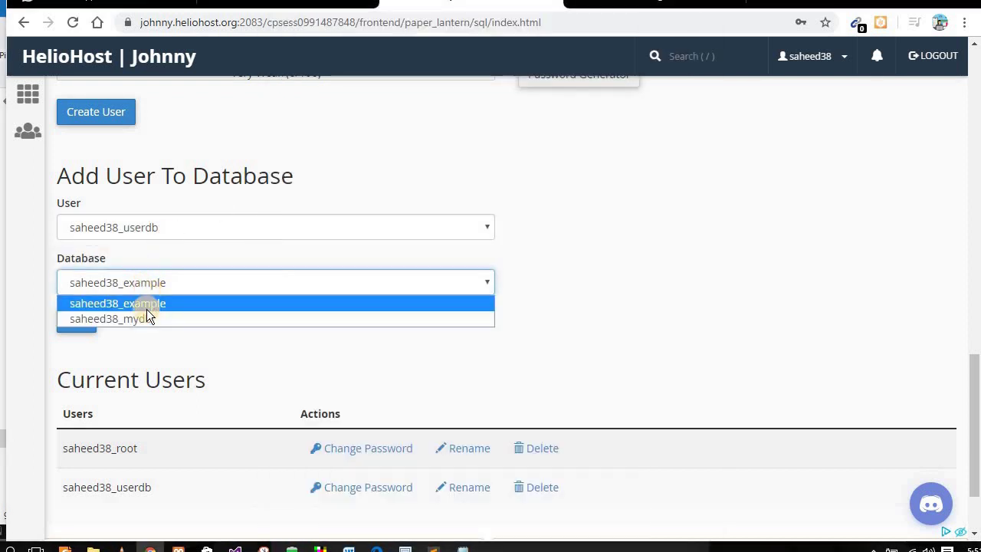
click(146, 303)
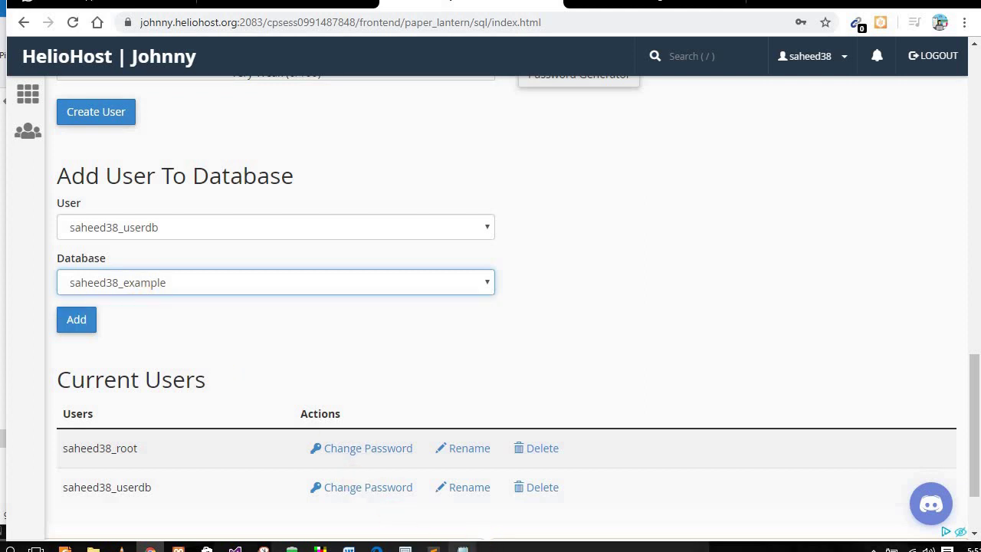
click(463, 549)
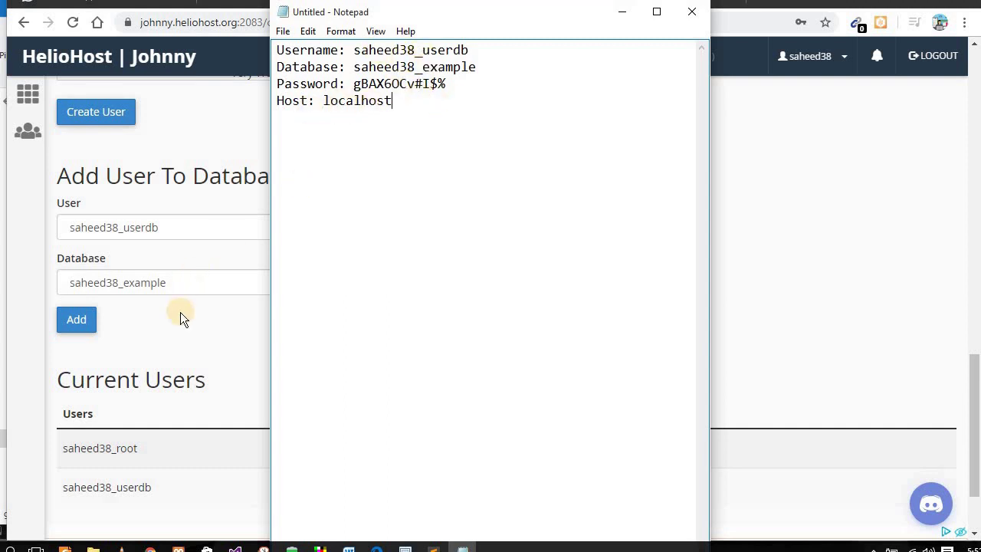
click(86, 320)
click(87, 321)
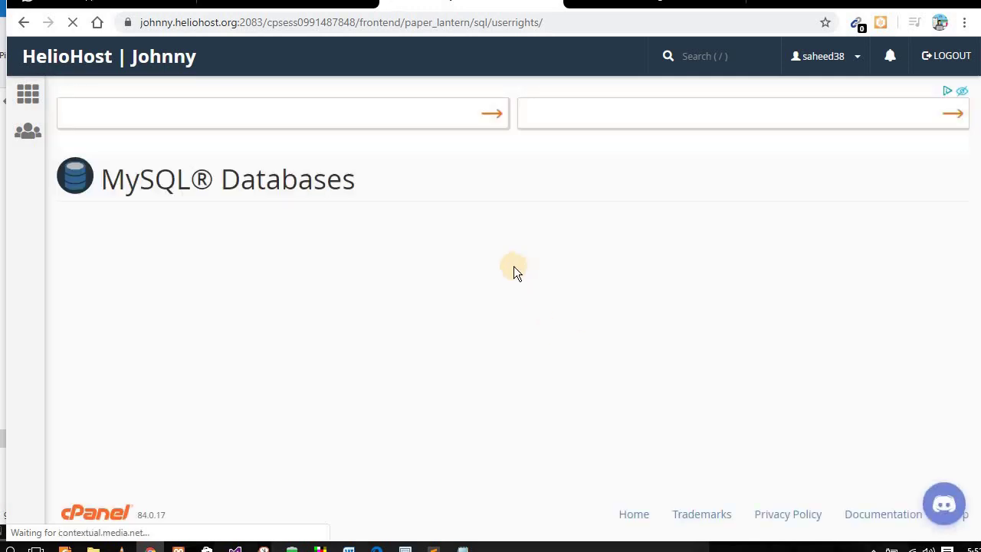
Grant the userdb user ALL PRIVILEGES on the example database and save the changes.
scroll(410, 292, down, 3)
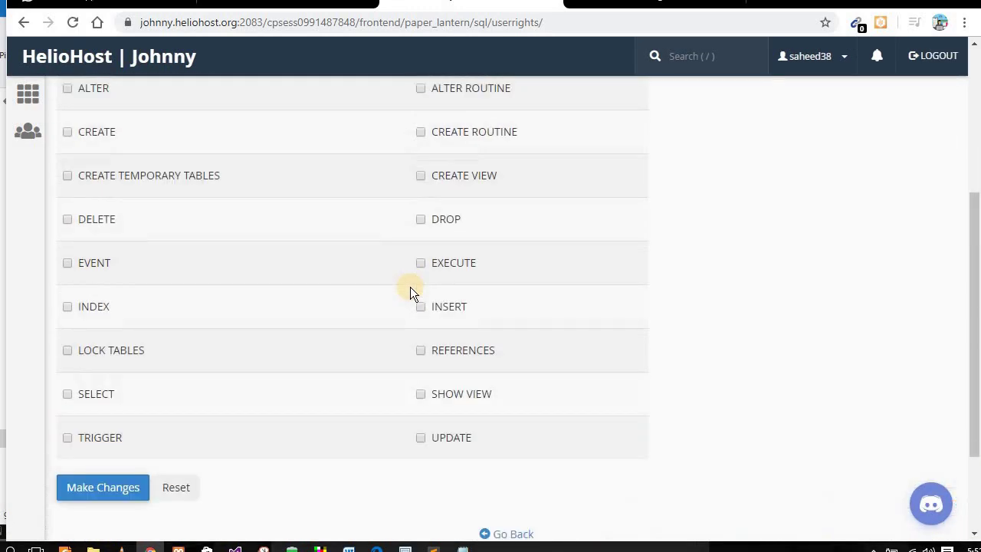
scroll(411, 291, up, 4)
click(156, 320)
scroll(241, 296, down, 5)
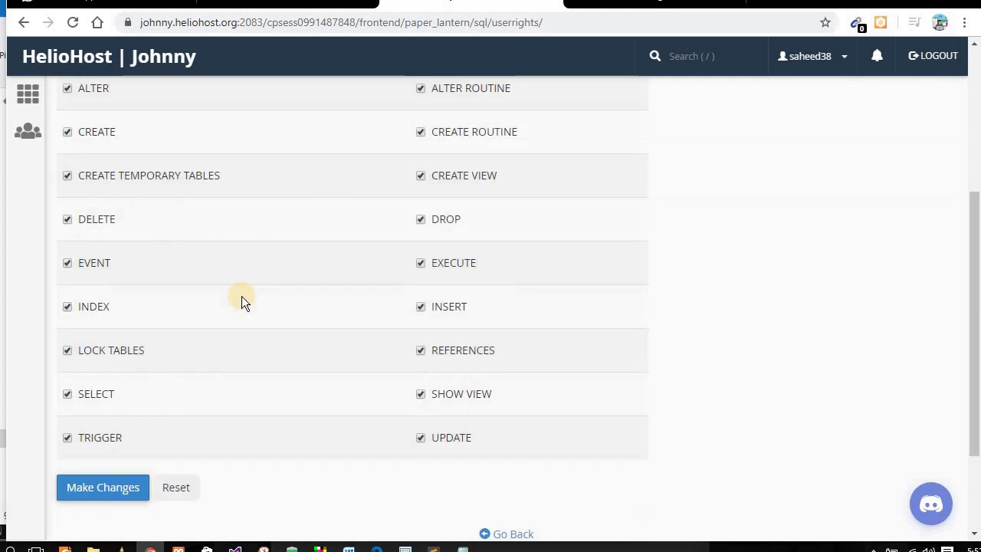
click(99, 353)
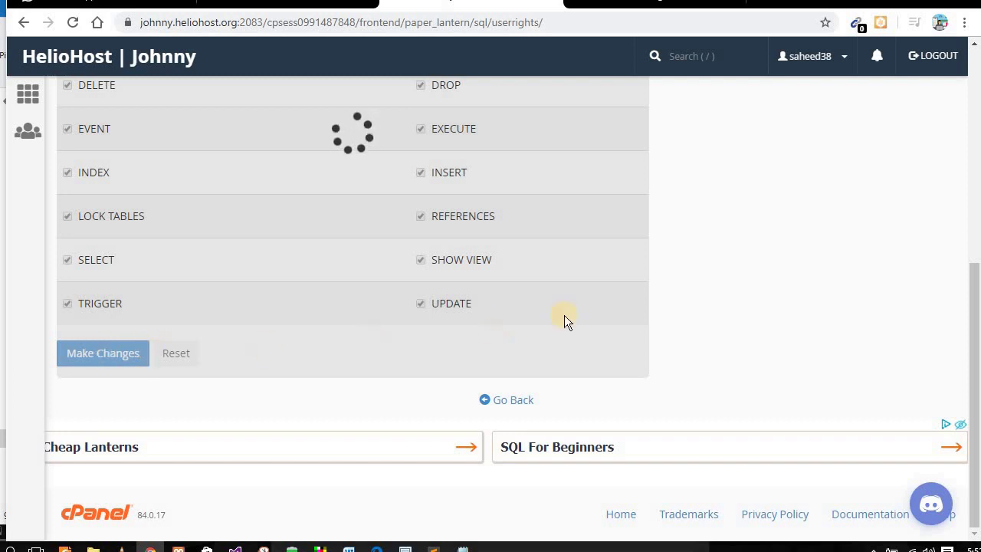
scroll(565, 311, up, 4)
scroll(581, 263, down, 1)
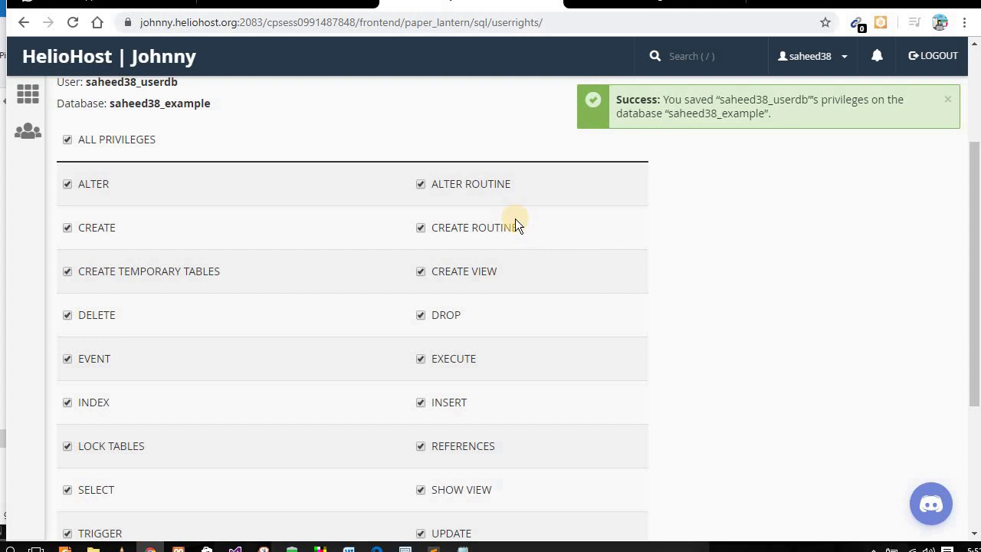
Return to the cPanel home page and open phpMyAdmin.
click(63, 61)
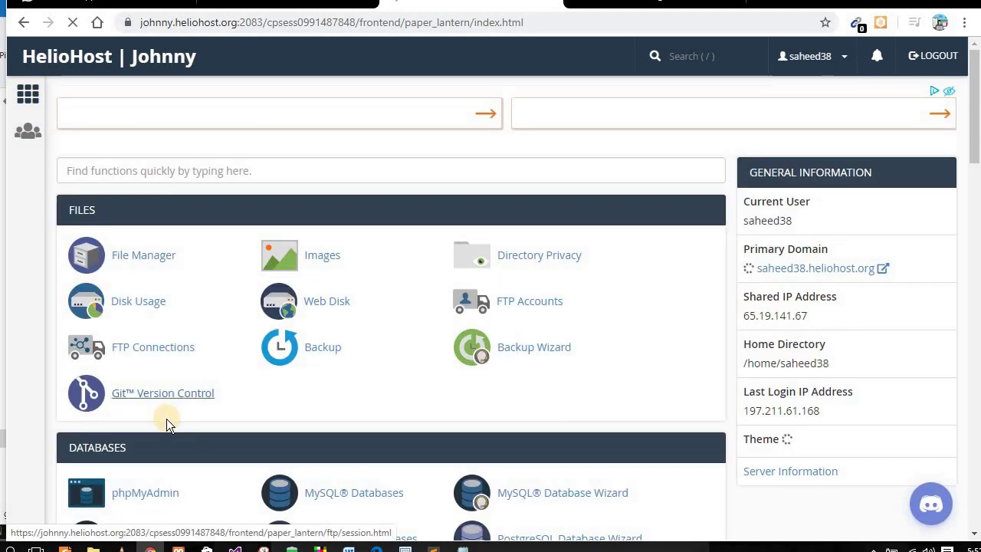
scroll(161, 383, down, 2)
click(148, 344)
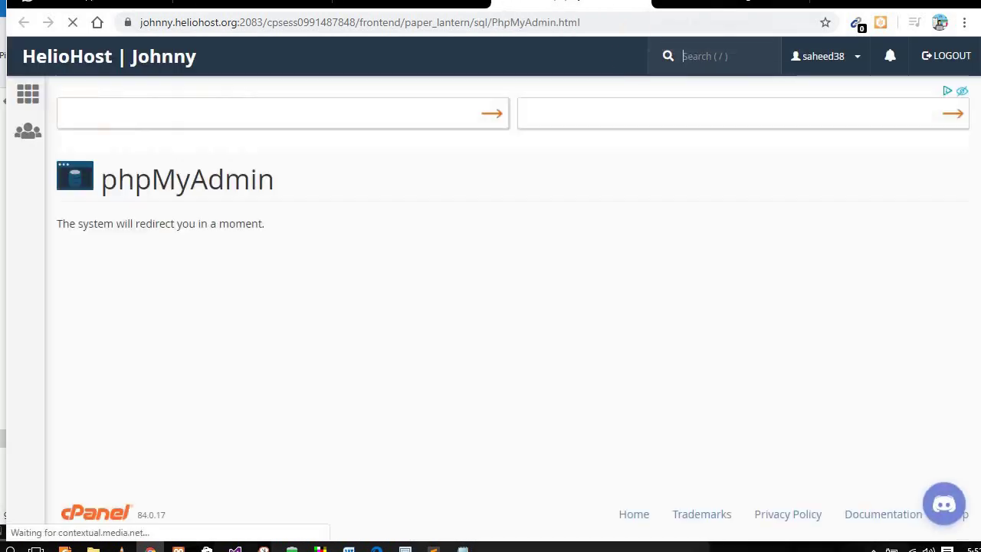
Copy all the connection details from the Notepad note and open index.php in public_html for editing from File Manager.
click(462, 546)
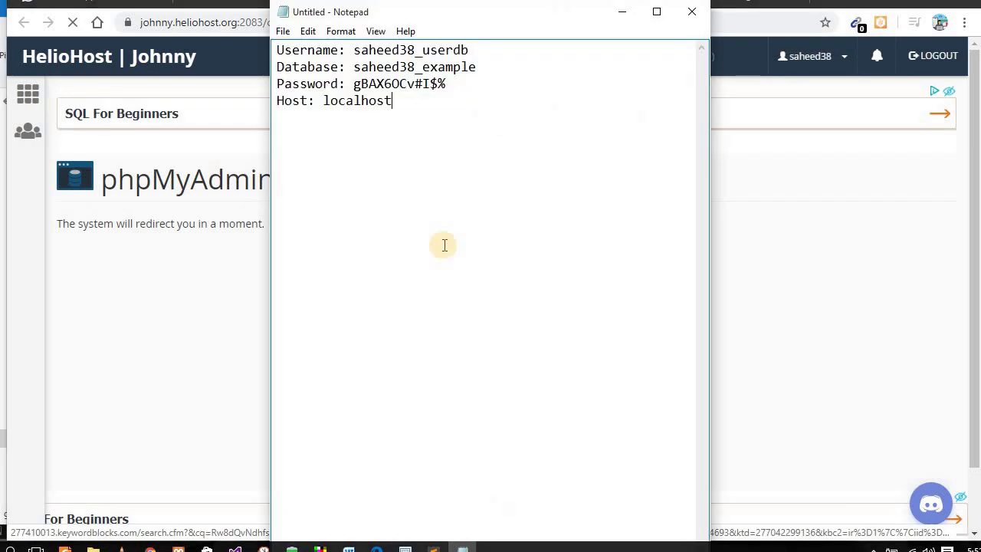
key(ctrl+a)
key(ctrl+c)
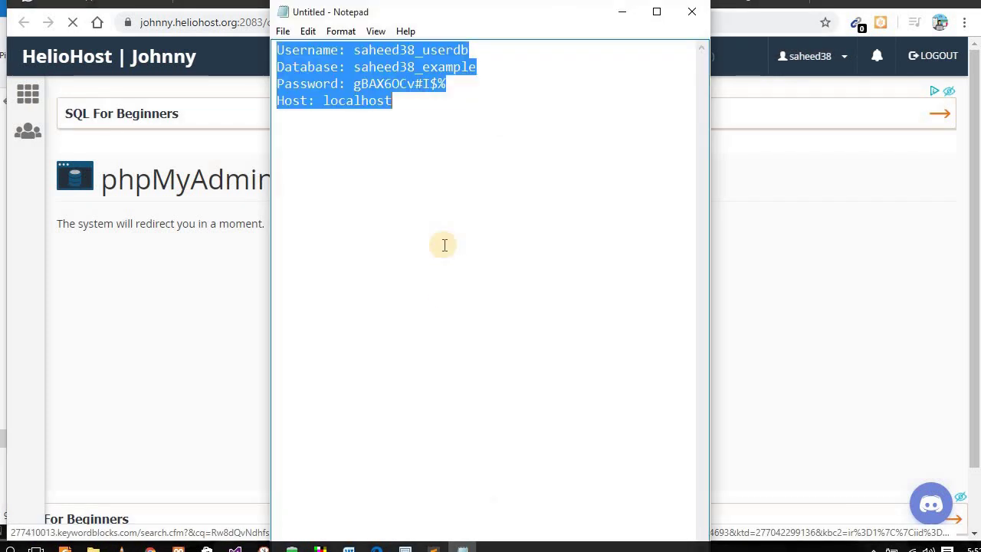
click(806, 246)
click(699, 6)
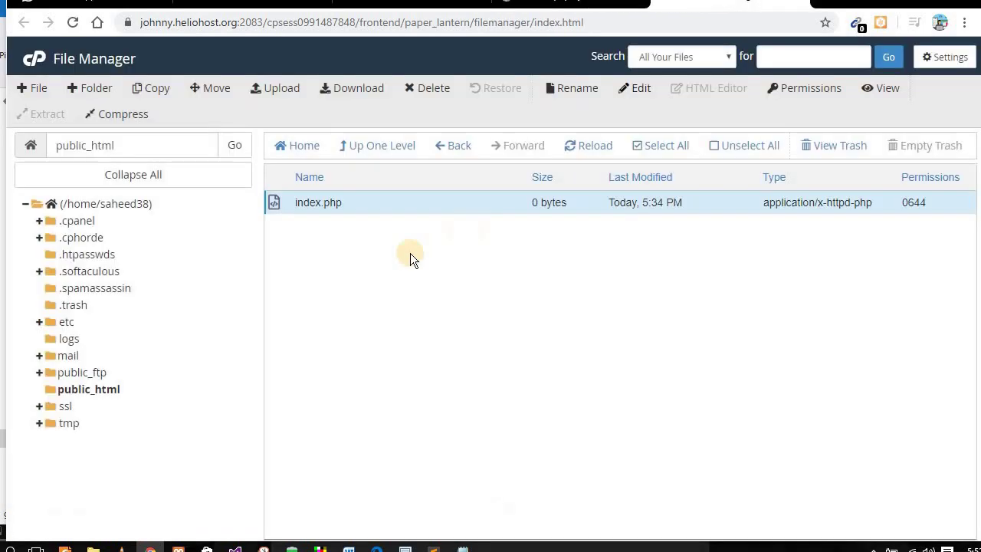
right_click(357, 204)
click(390, 260)
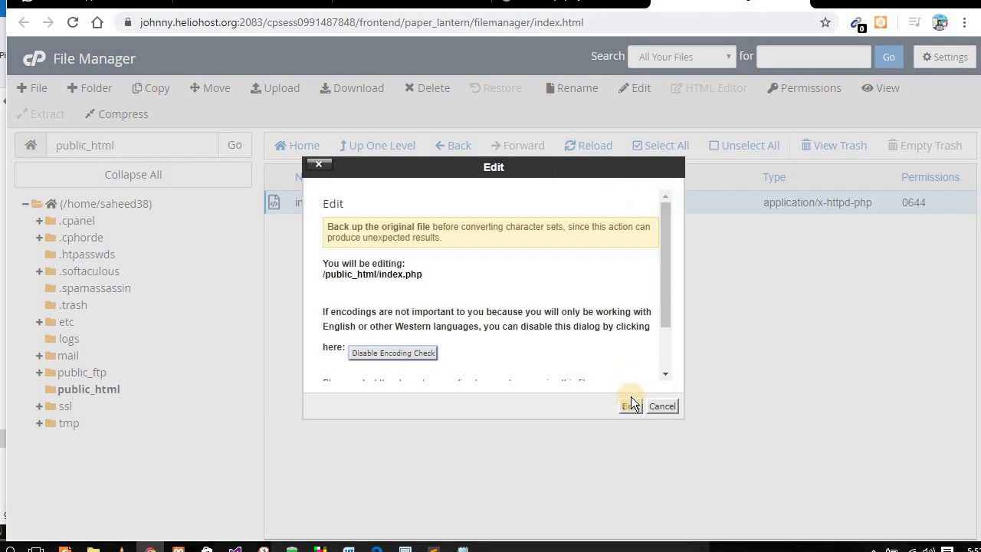
key(Return)
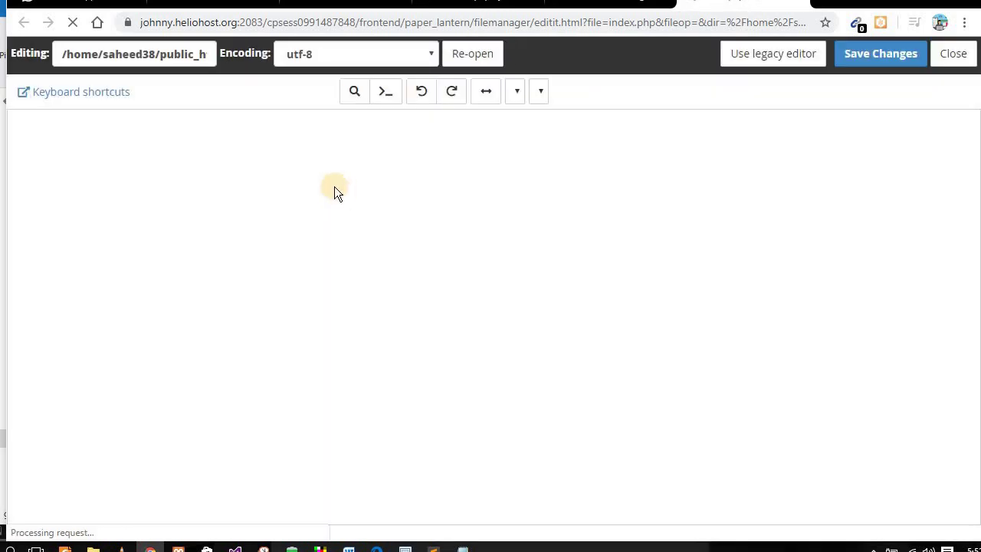
Replace the content of index.php with "<?php" and a "$con=new mysqli()" line containing the copied connection details, including the database password, in quotes.
double_click(130, 125)
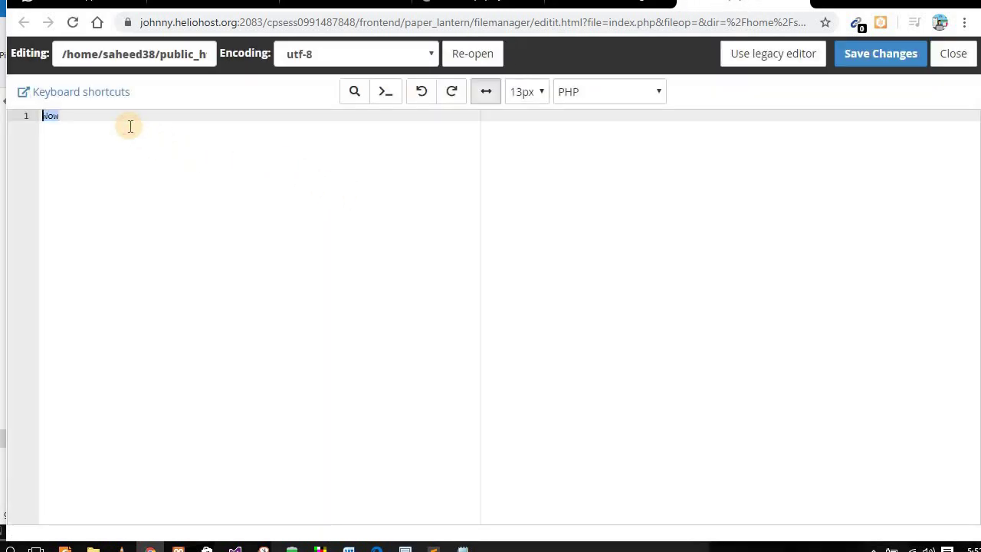
text(<?php)
key(Return)
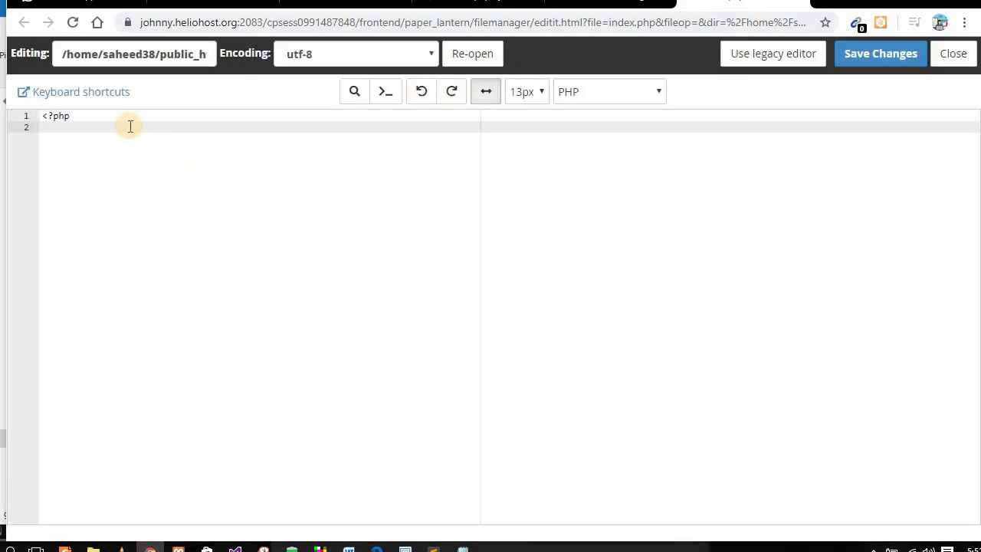
text($con=new mysqli(")
key(ctrl+v)
text(")
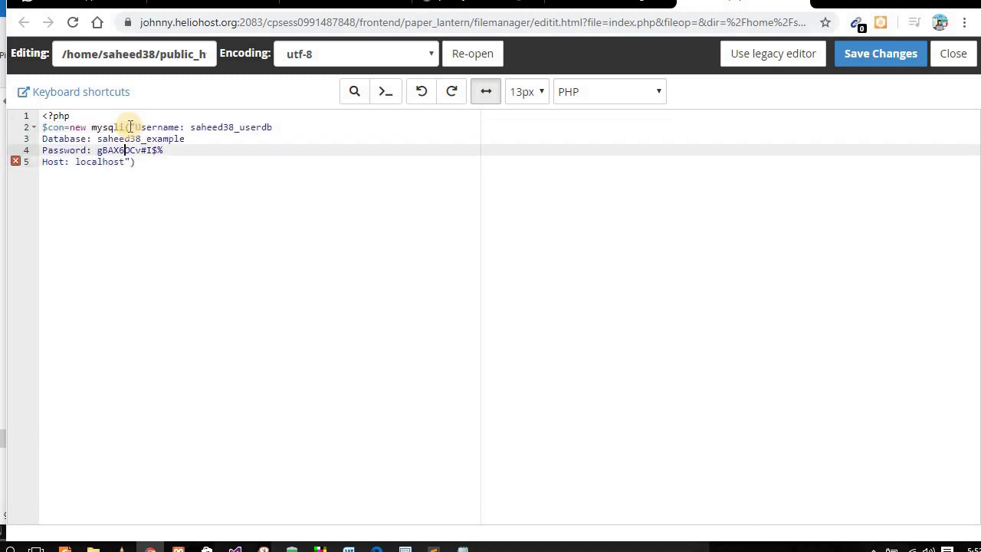
Insert "localhost" followed by a comma as the first mysqli argument, ahead of the pasted Username text.
click(130, 127)
text(")
key(Right)
key(Right)
key(Right)
key(Right)
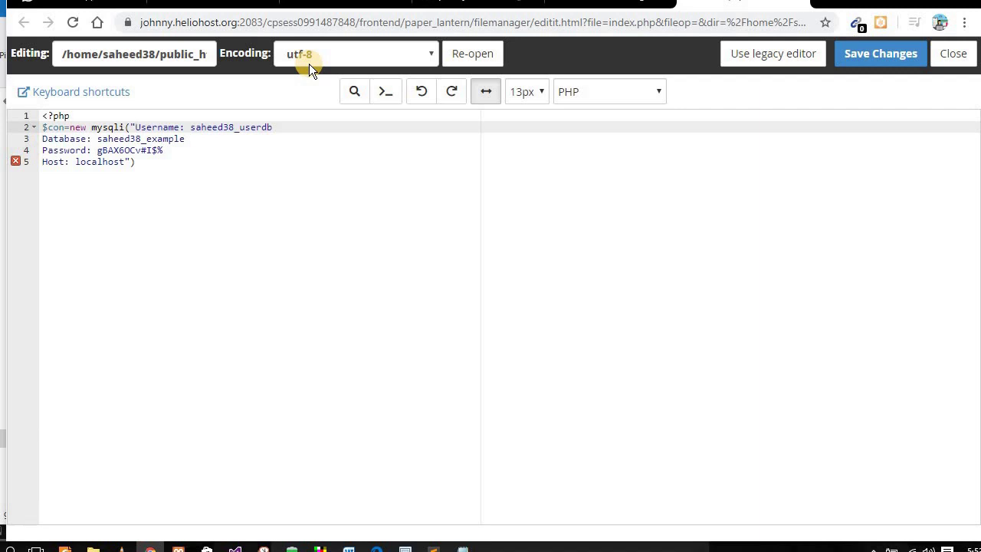
text(localhost",)
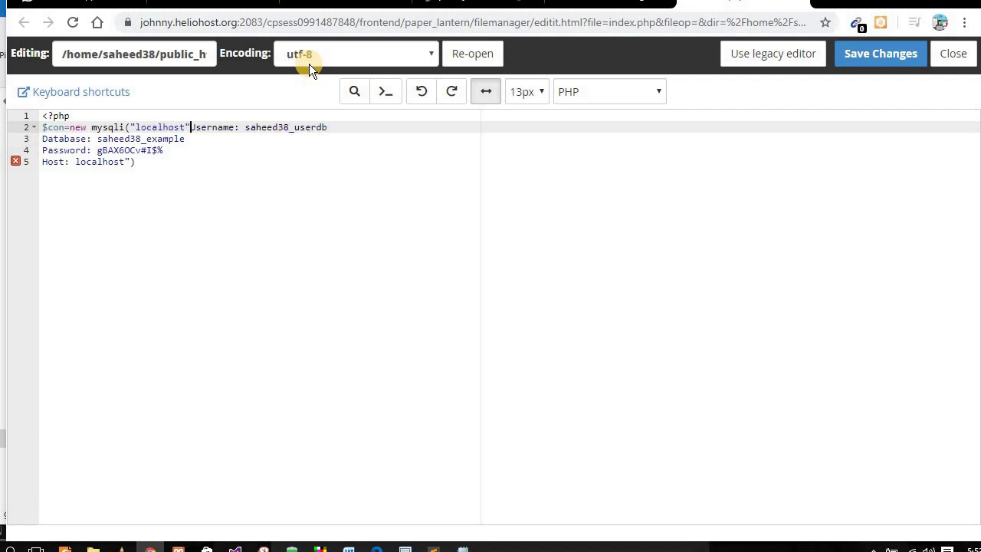
Make the pasted username the quoted second mysqli argument without its label, and join the Database line as the start of a third argument.
text(")
key(ctrl+shift+Right)
key(shift+Right)
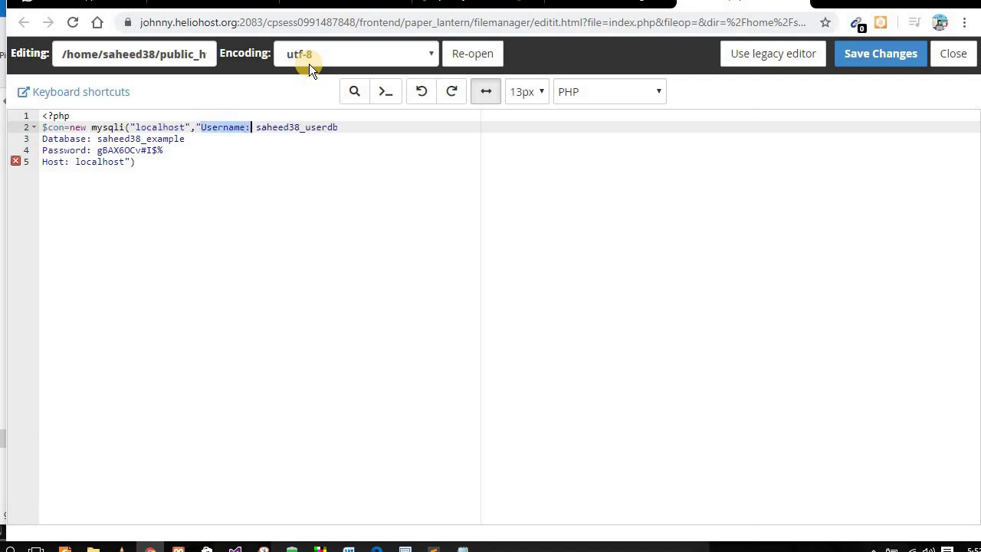
key(shift+Right)
key(BackSpace)
key(End)
key(Right)
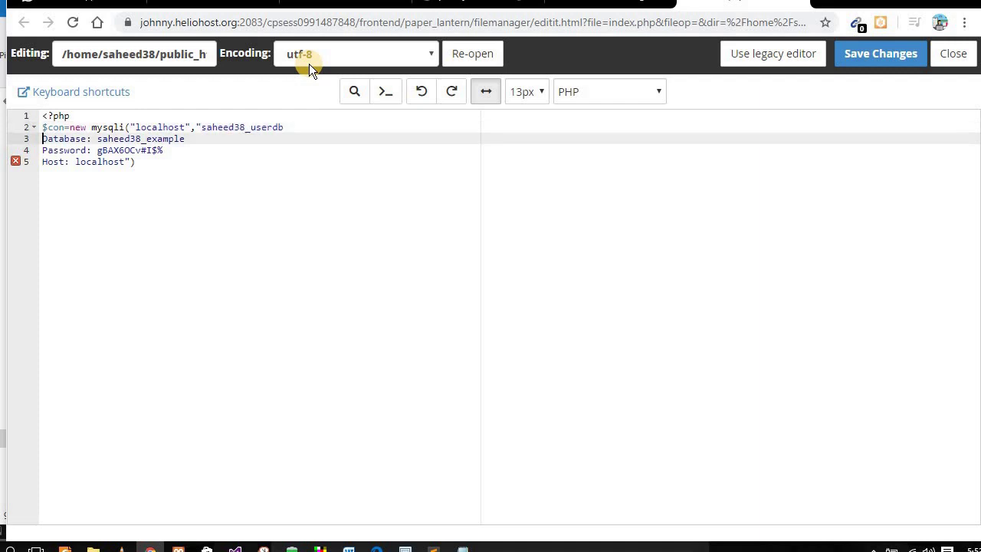
key(Left)
key(Down)
key(Up)
text(",)
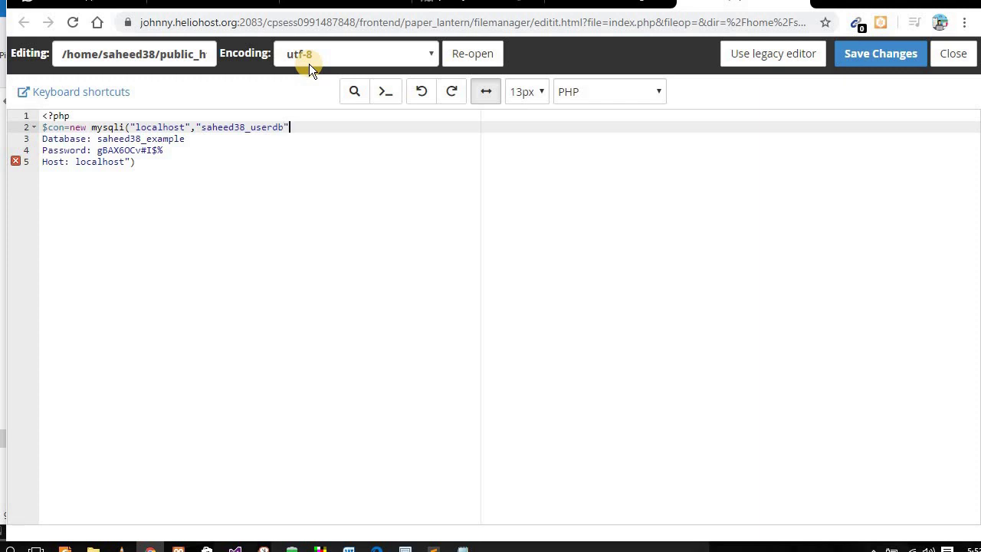
text(")
key(Delete)
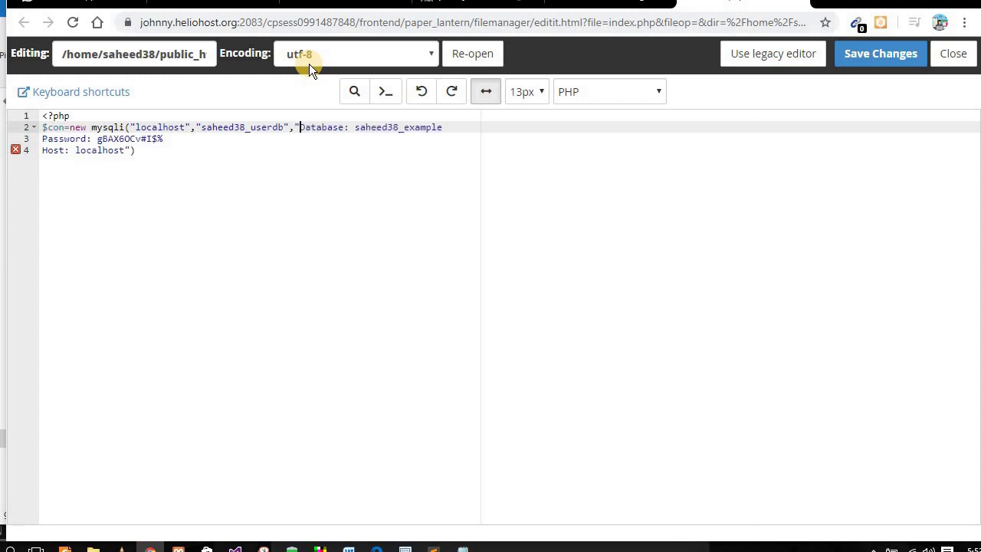
Cut the Database label and database name out of the mysqli call and bring the Password line up in their place.
key(ctrl+shift+Right)
key(shift+Right)
key(shift+Right)
key(Delete)
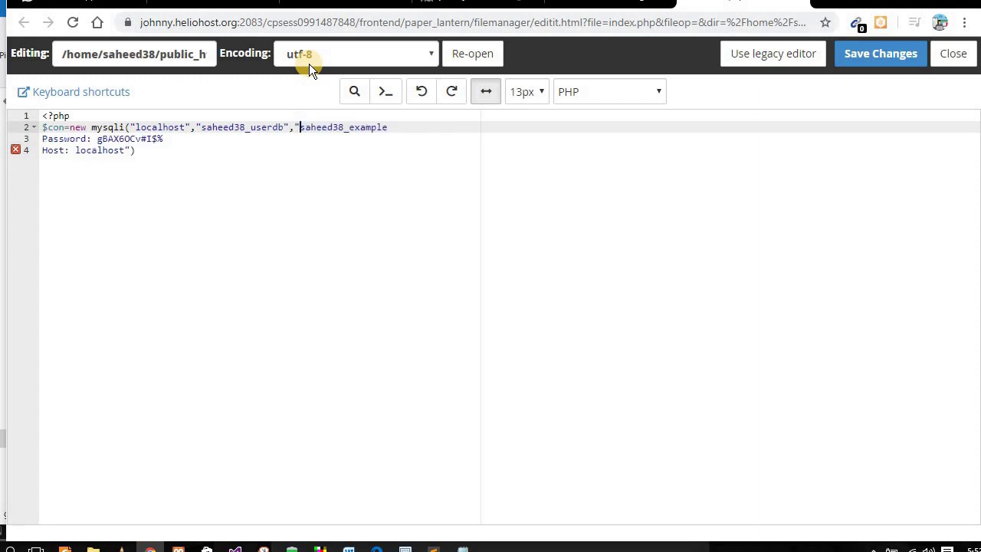
key(ctrl+shift+Right)
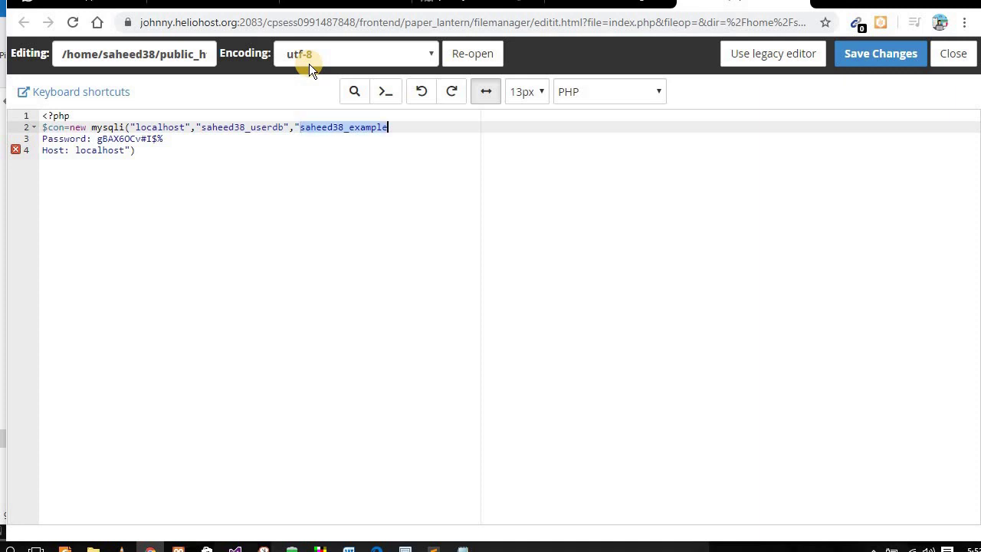
key(Delete)
key(BackSpace)
key(Delete)
key(Delete)
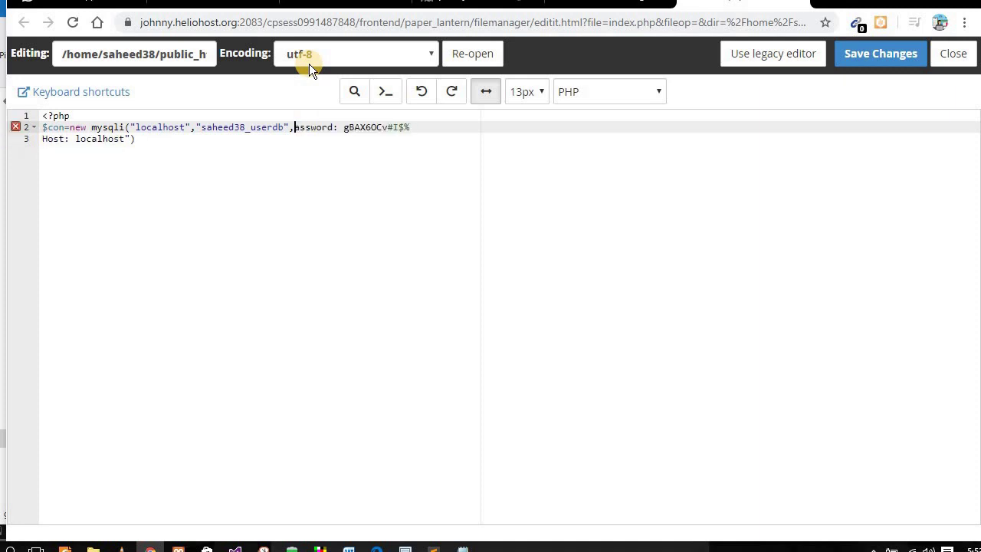
Remove the Password label and enclose the database password in double quotes as the third mysqli argument.
key(ctrl+shift+Right)
key(shift+Right)
key(shift+Right)
key(Delete)
key(BackSpace)
text(,")
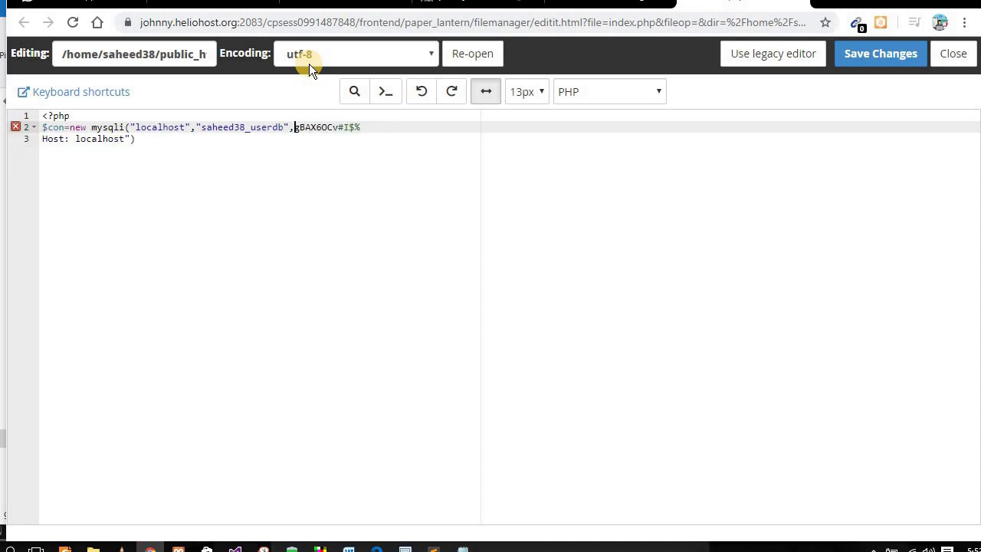
key(ctrl+Right)
key(ctrl+Right)
text(")
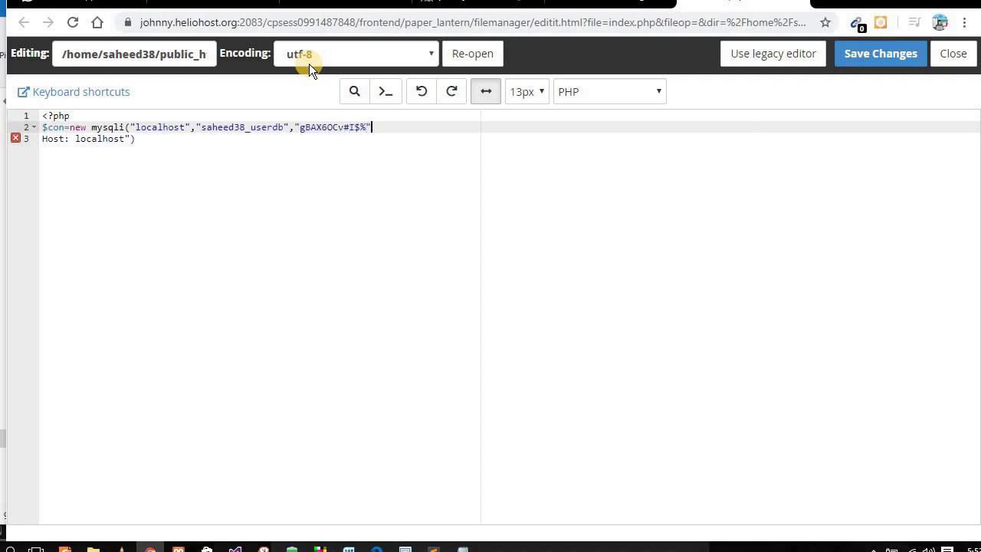
Add the database name as the fourth mysqli argument, delete the leftover Host text, and end the statement with a semicolon.
text(,"saheed38_example)
key(shift+Down)
key(Delete)
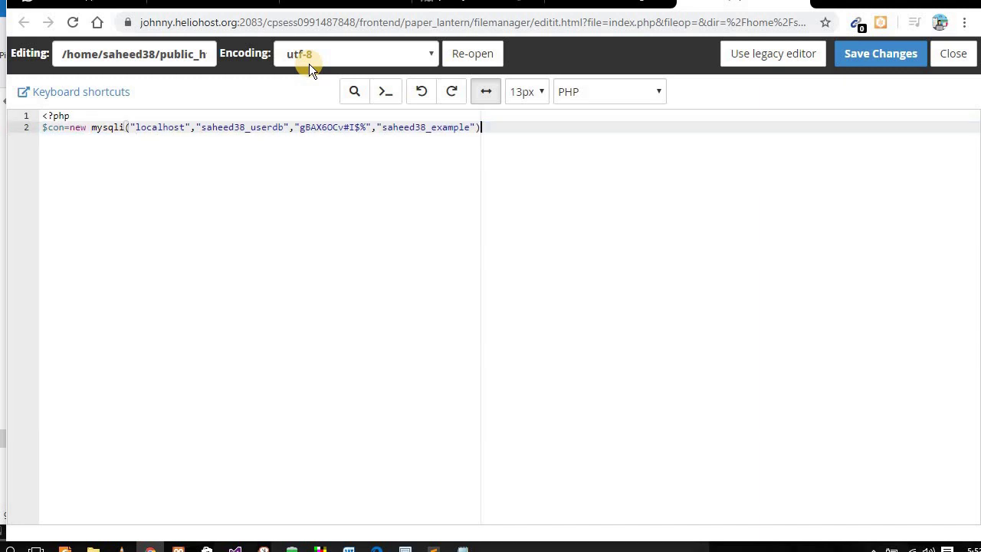
text(;)
Add an if($con) block below the mysqli line that contains "echo 'connected';".
key(Return)
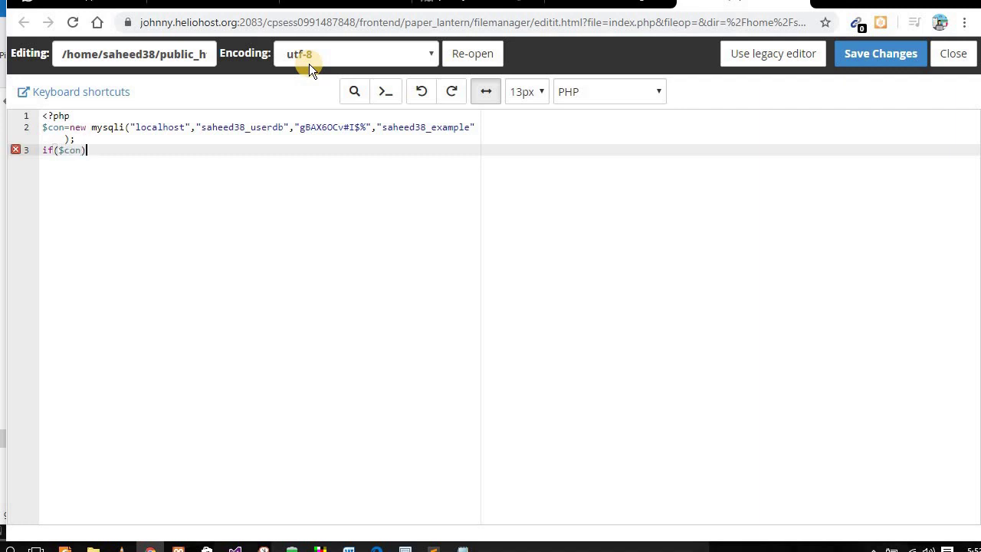
text({)
key(Return)
text(echo ')
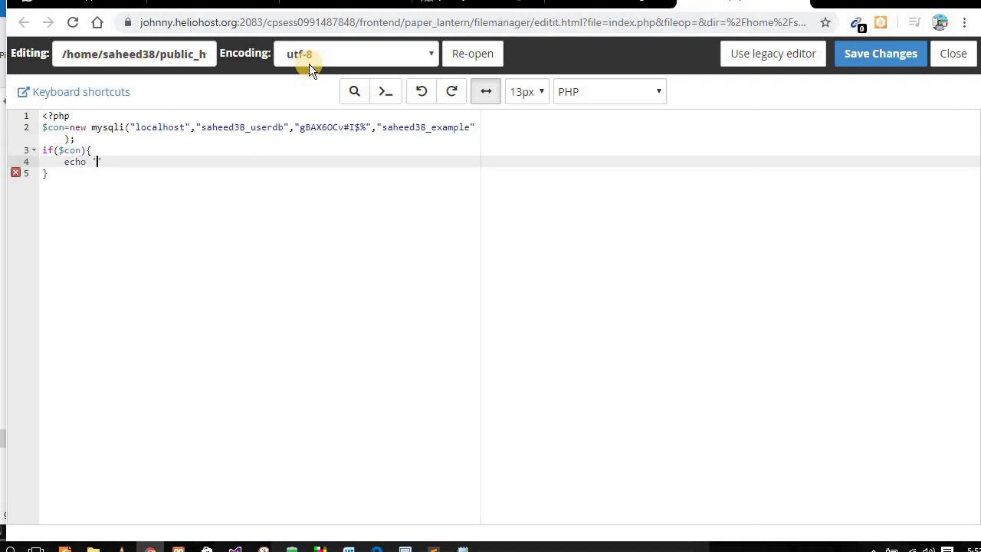
text(connected';)
Add an else block after the if block that contains "echo 'not connected';".
key(Down)
text(else{)
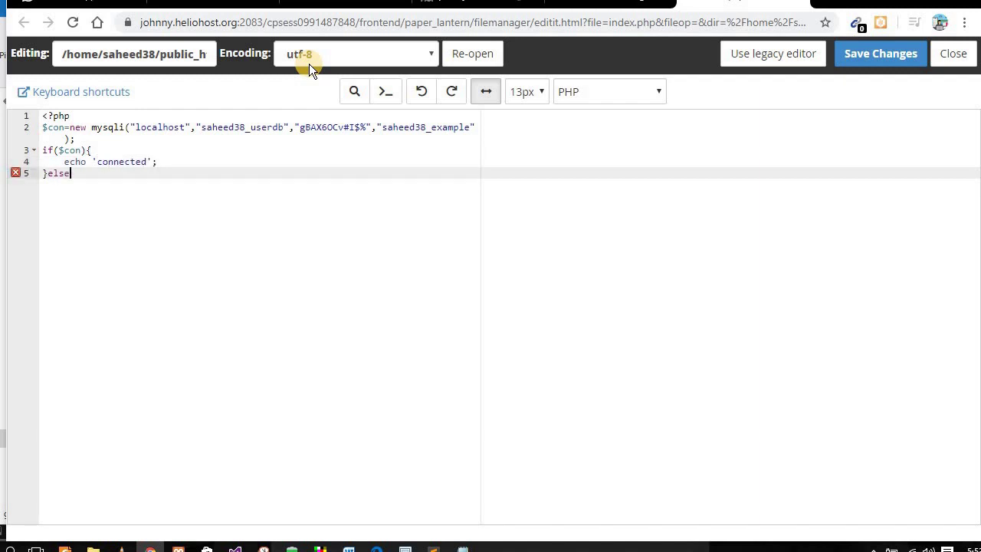
key(Return)
text(echo )
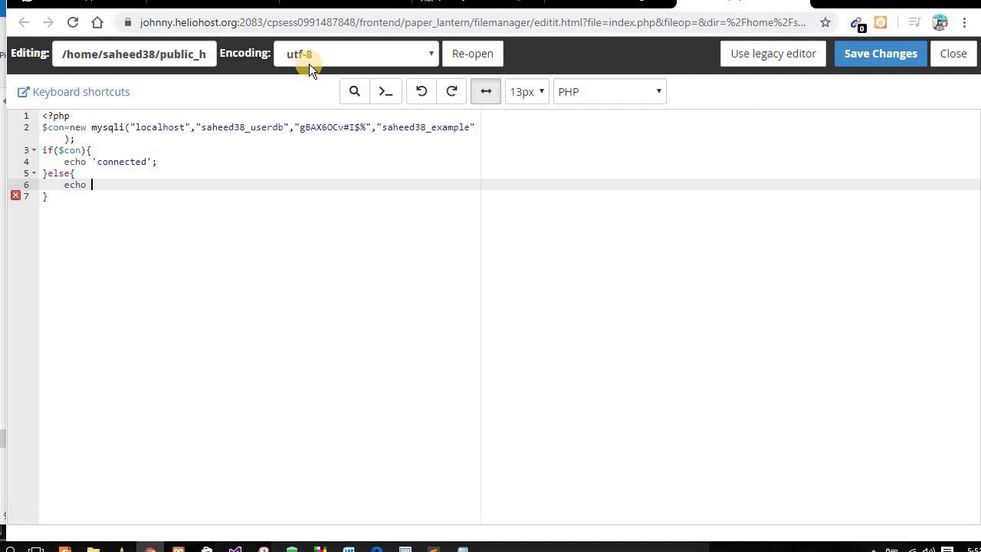
text('not connected';)
key(Down)
Close the PHP code with "?>" on a new last line and save index.php.
key(Return)
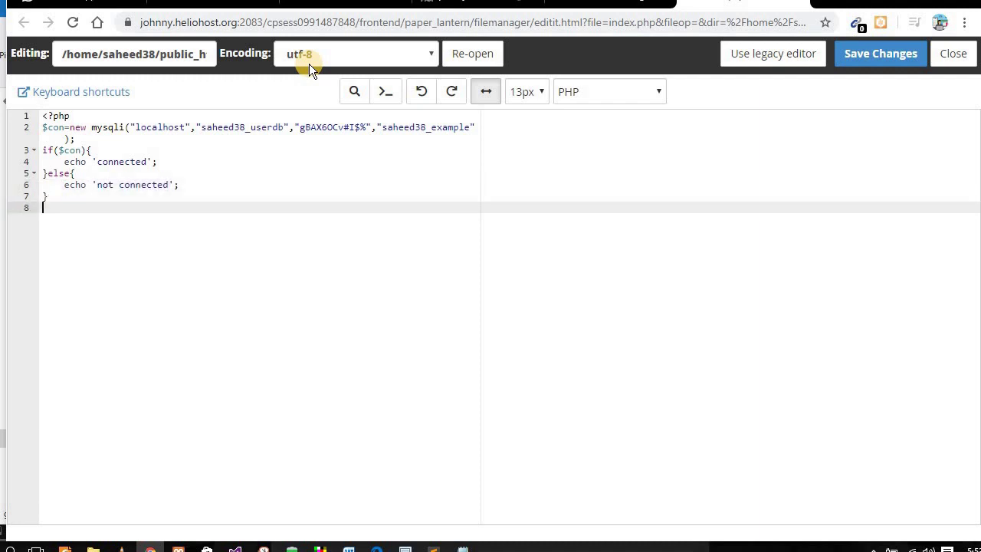
text(?>)
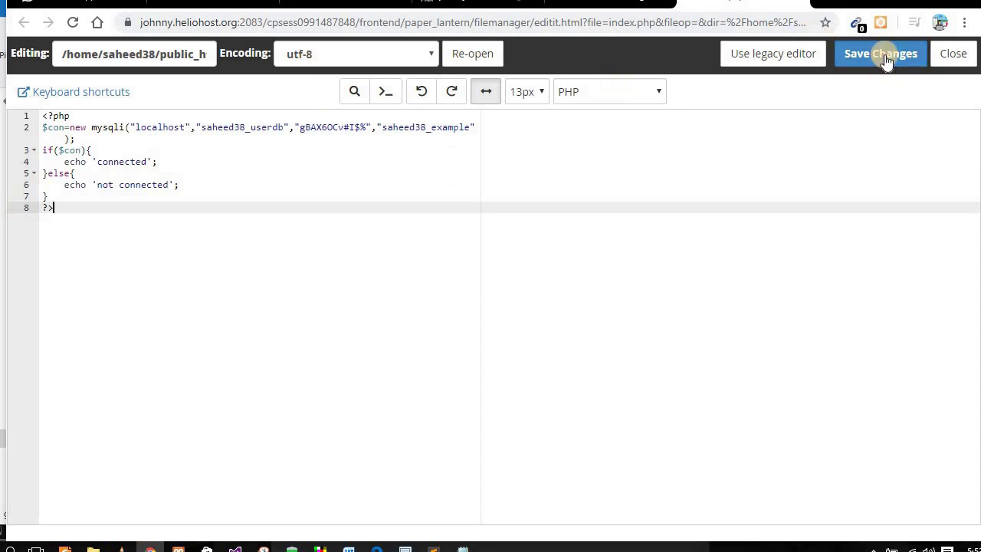
click(885, 54)
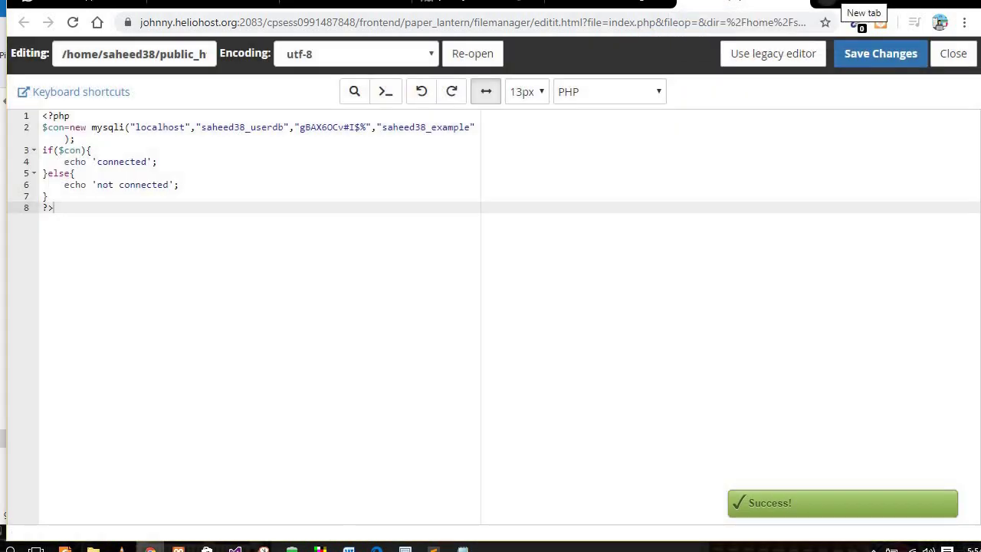
Load the account's heliohost.org home page in a new browser tab to test the database connection.
key(ctrl+t)
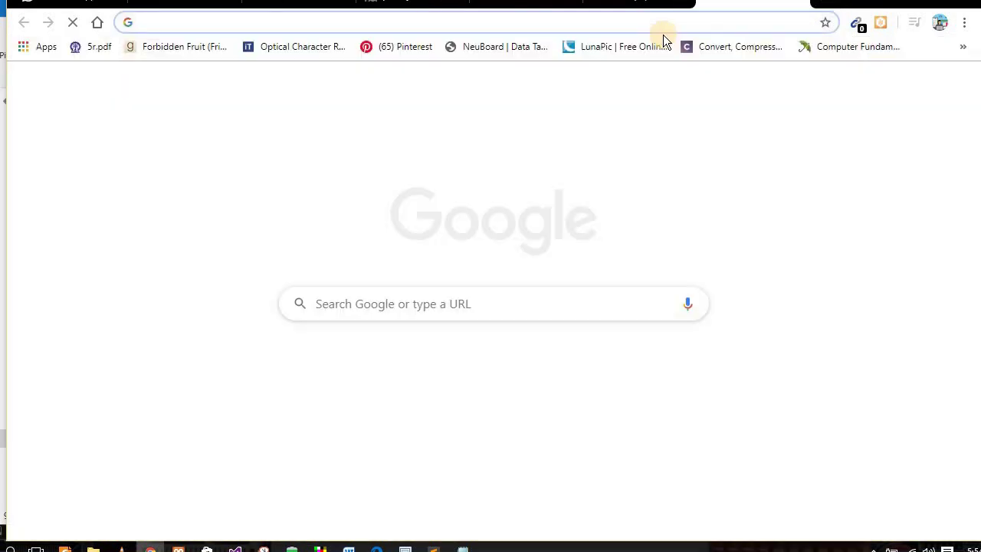
text(sahe)
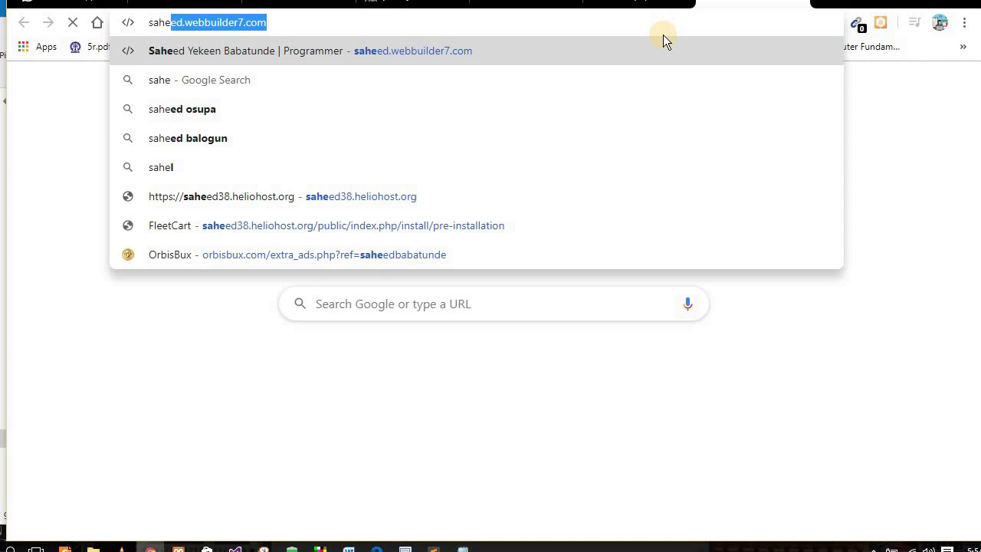
key(Down)
key(Down)
key(Down)
key(Down)
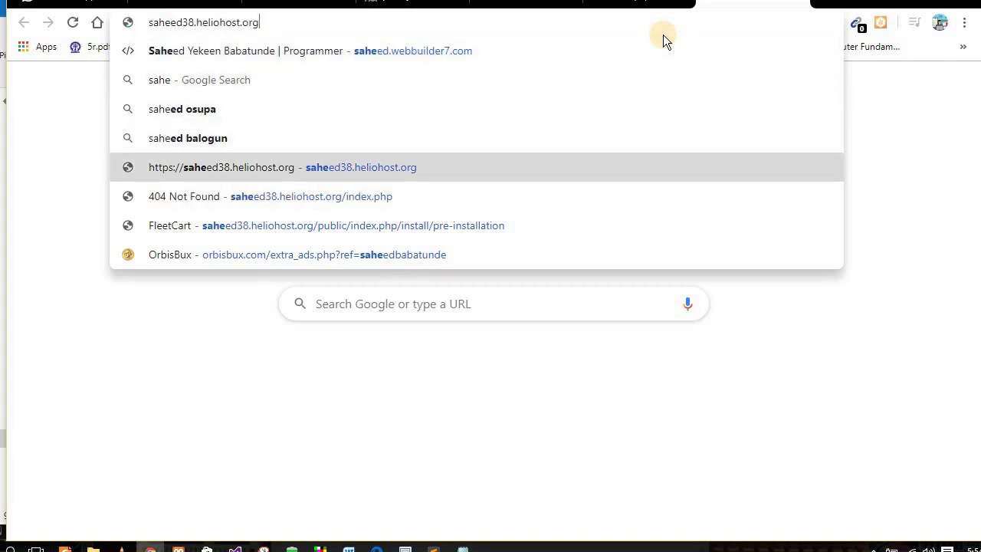
key(Return)
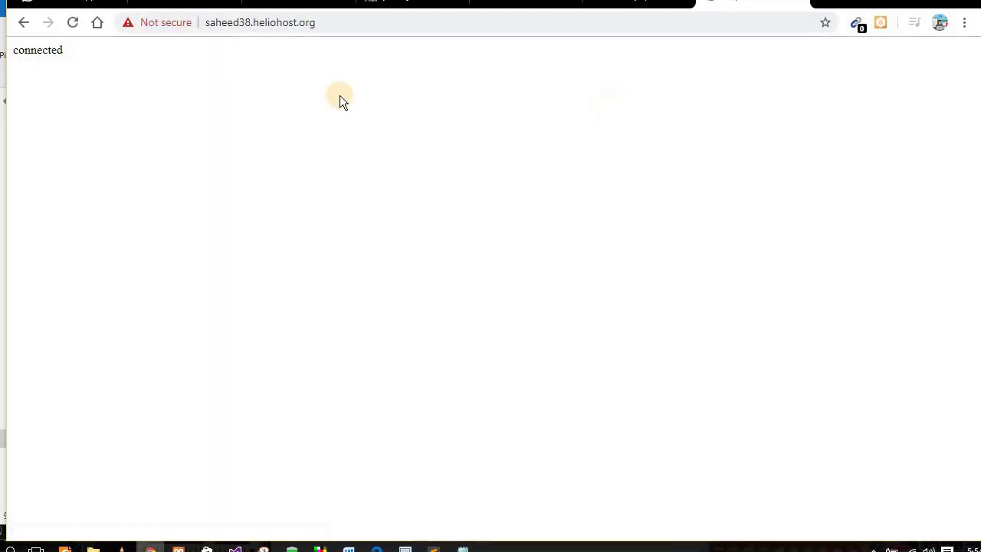
Open the newly created example database in phpMyAdmin to check its structure, and return to the live site's page.
click(408, 9)
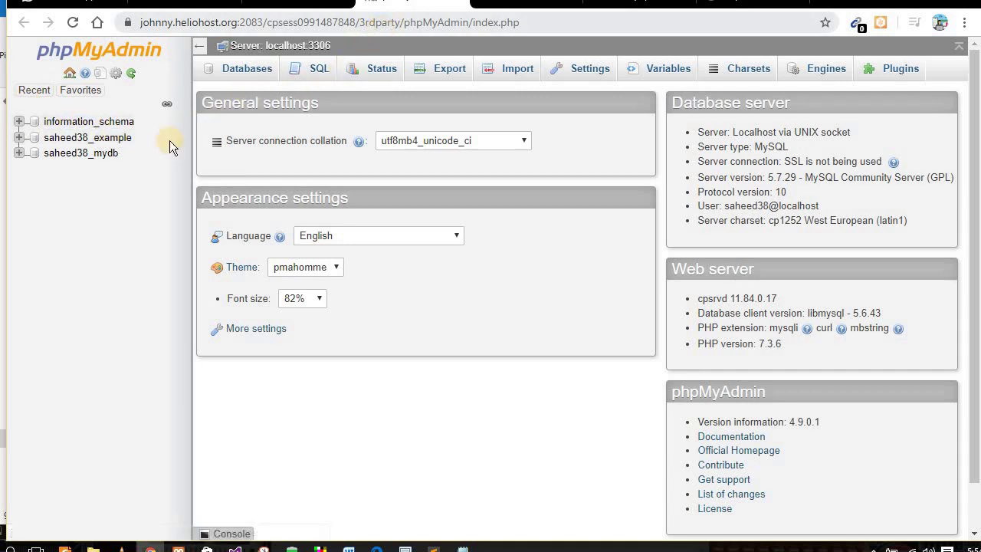
click(102, 140)
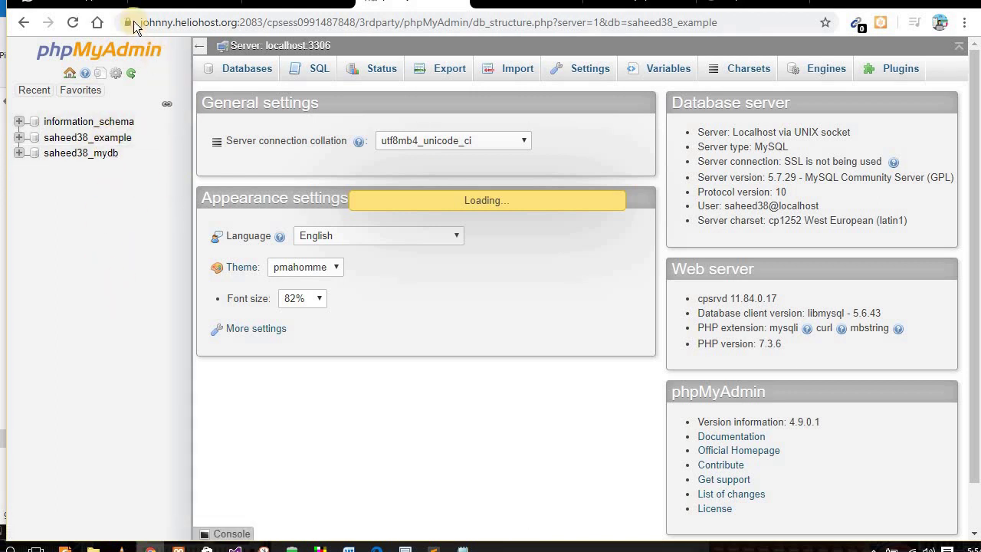
drag(168, 22, 657, 23)
click(648, 23)
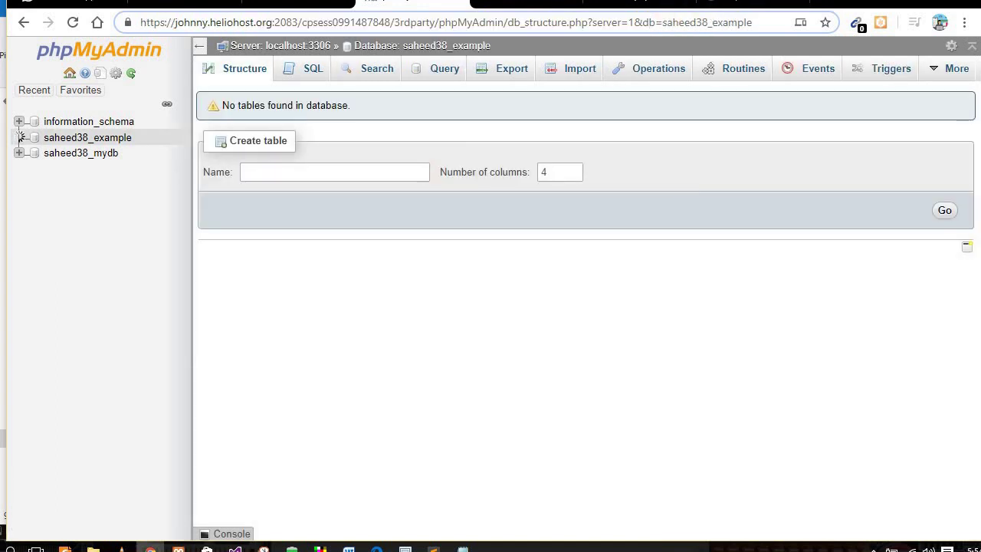
click(450, 119)
click(753, 7)
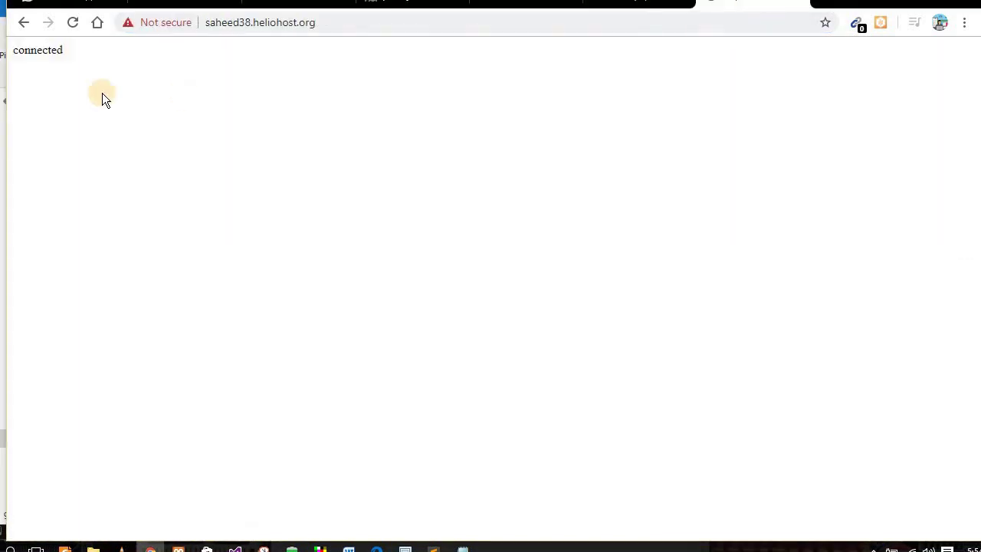
Insert a space after the underscore in the mysqli username, save index.php, and reload the live site to test it.
click(627, 5)
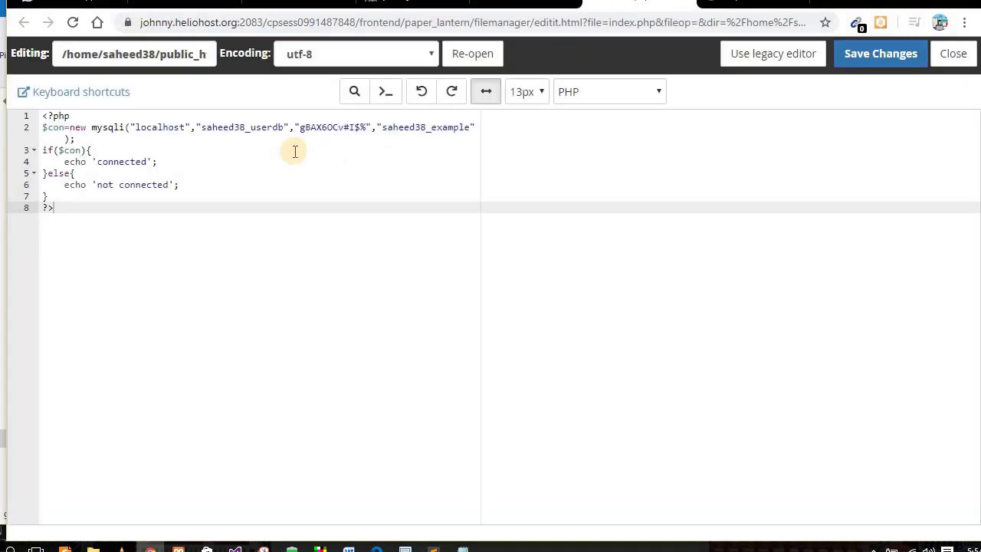
click(250, 128)
click(865, 59)
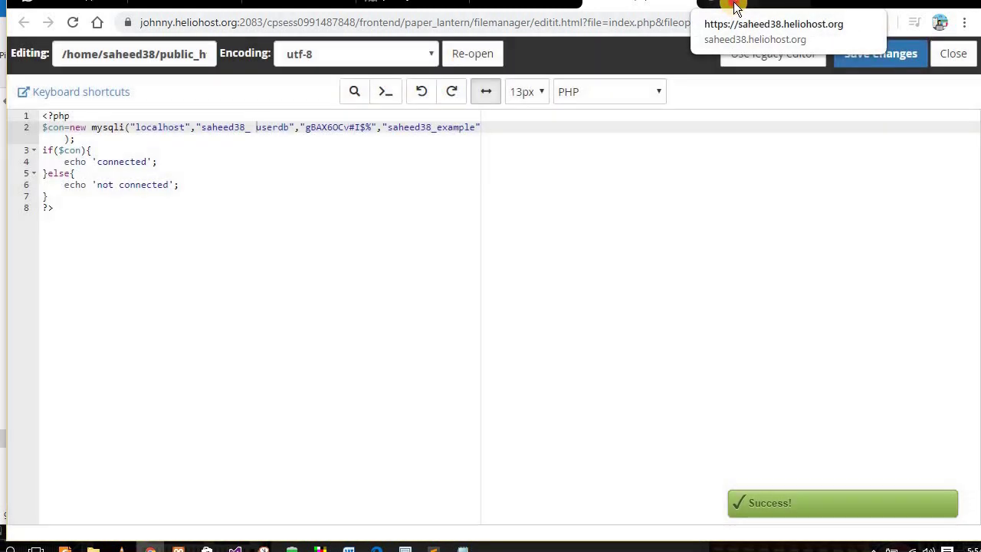
click(734, 10)
key(F5)
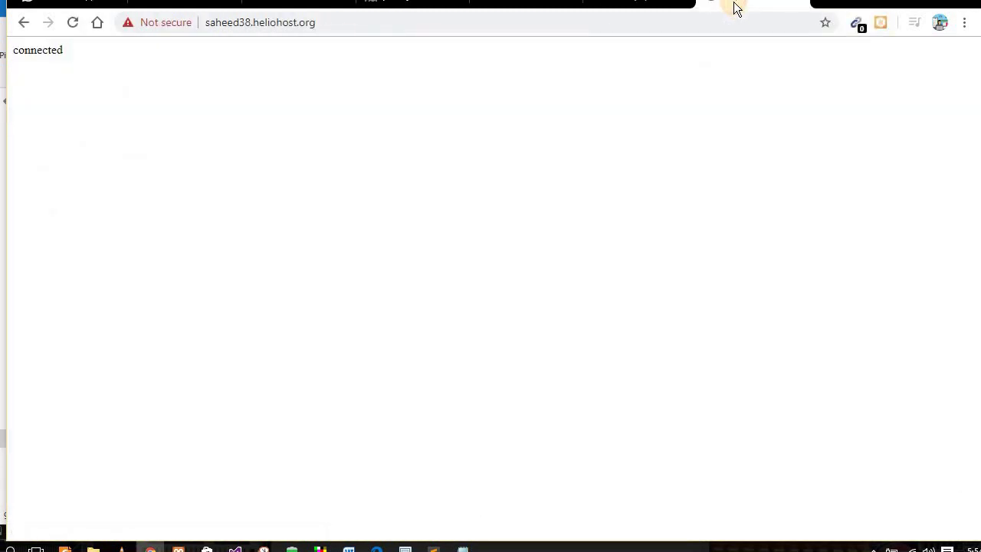
Remove the extra space from the username in the mysqli line of index.php.
click(628, 10)
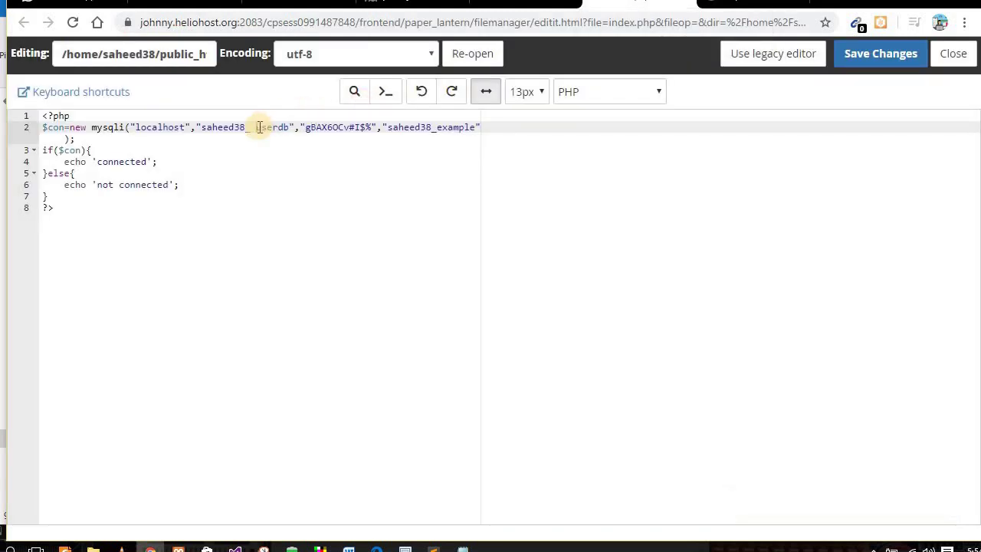
click(256, 127)
key(BackSpace)
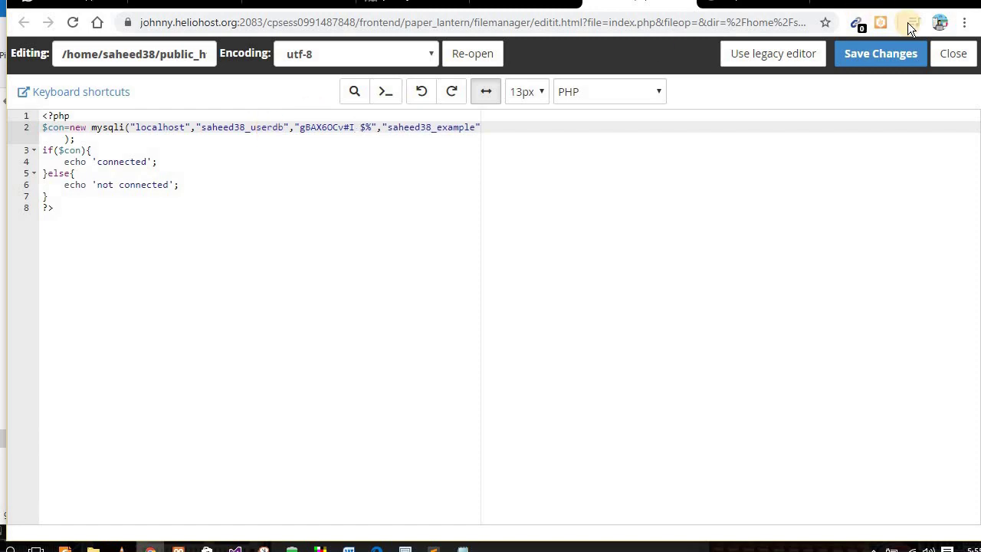
Save index.php with a space inserted inside the password argument, and reload the live site to test it.
click(917, 54)
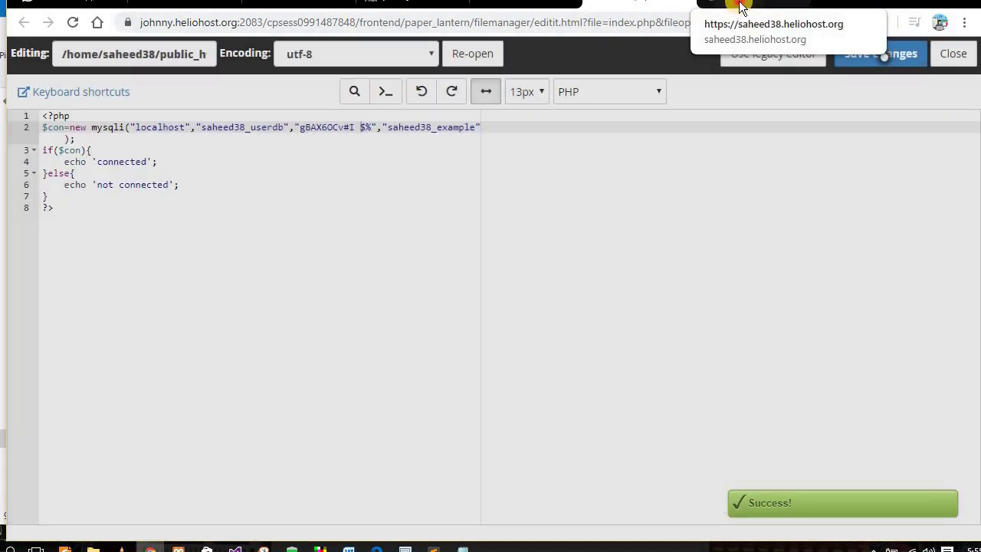
click(741, 6)
key(F5)
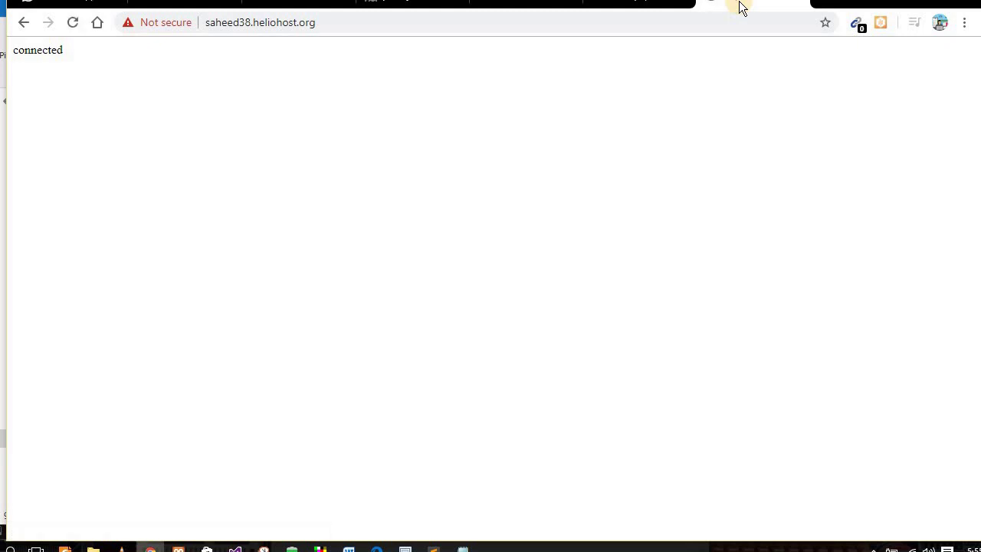
Return to index.php in the editor and review the arguments of the mysqli call.
click(653, 6)
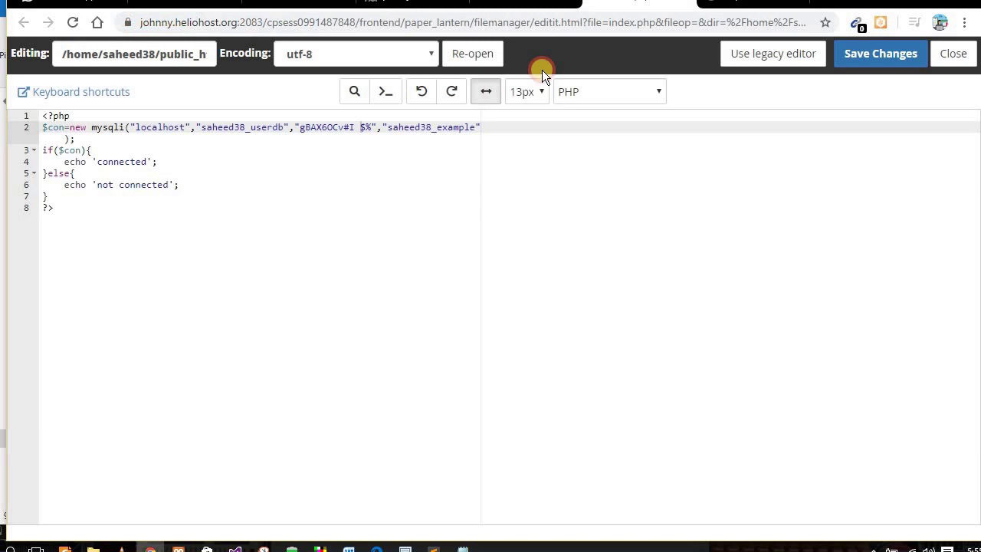
click(126, 128)
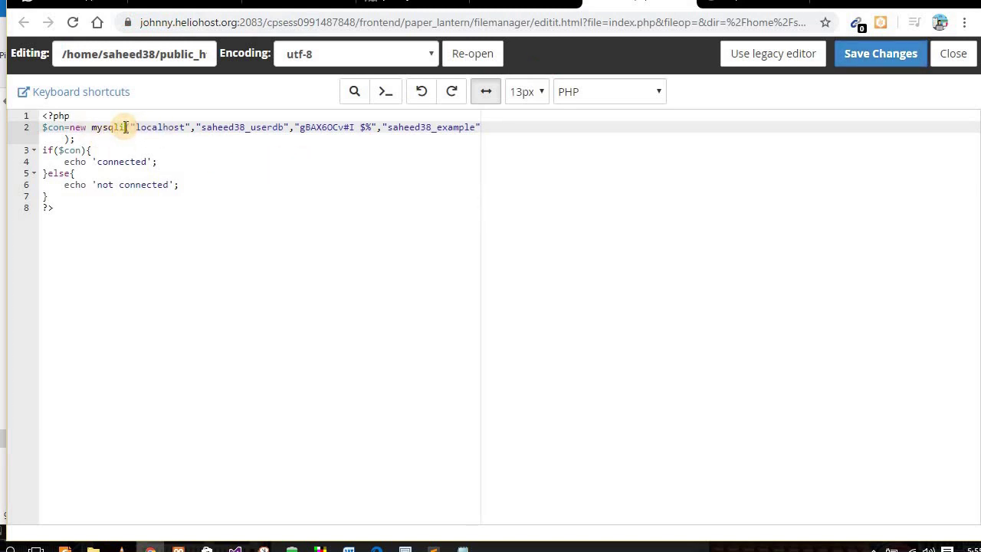
text(()
click(350, 208)
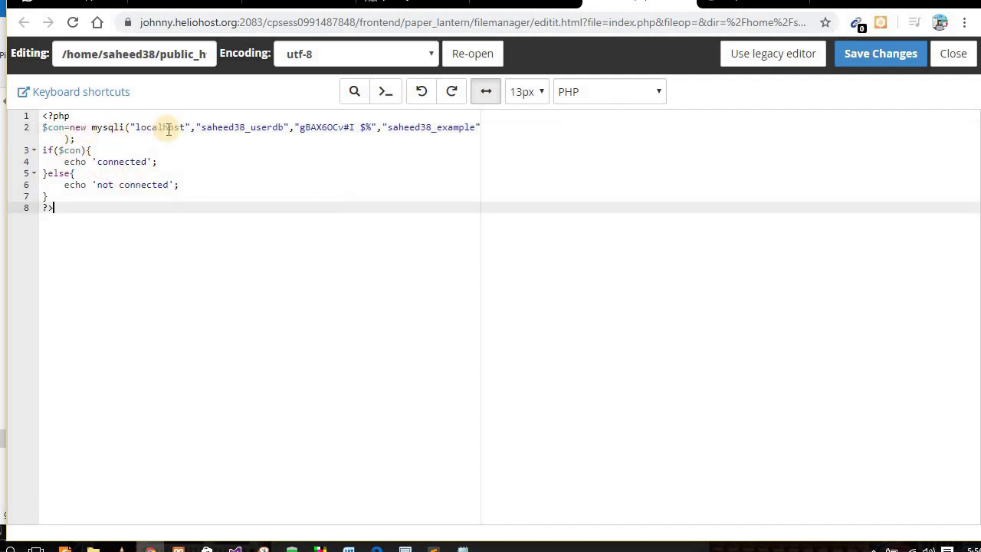
Change the if condition on line 3 of index.php to $con->connect_errno.
double_click(77, 150)
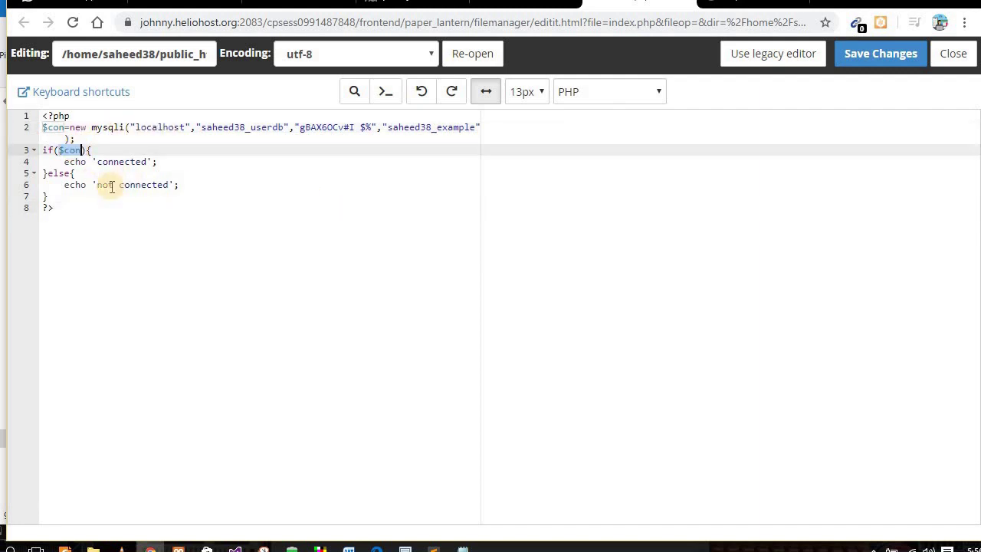
key(Right)
text(-)
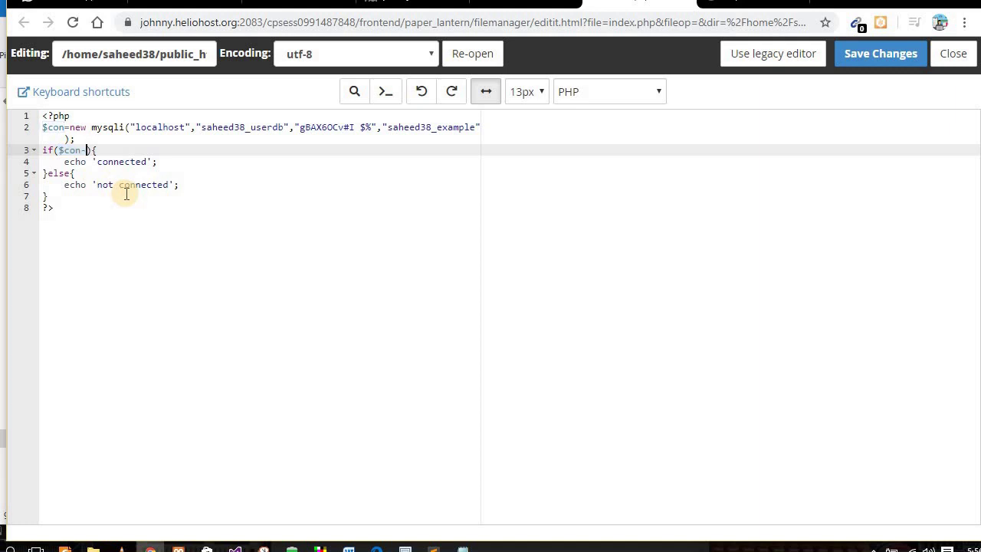
text(>connect_errno)
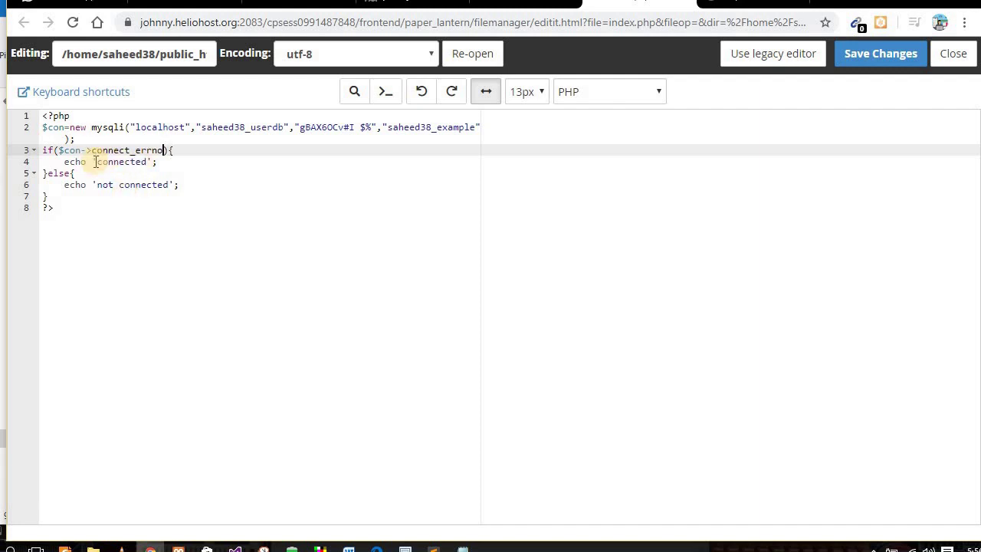
Swap the echo messages so the if branch outputs 'not connected' and the else branch outputs 'connected'.
click(97, 162)
text(not)
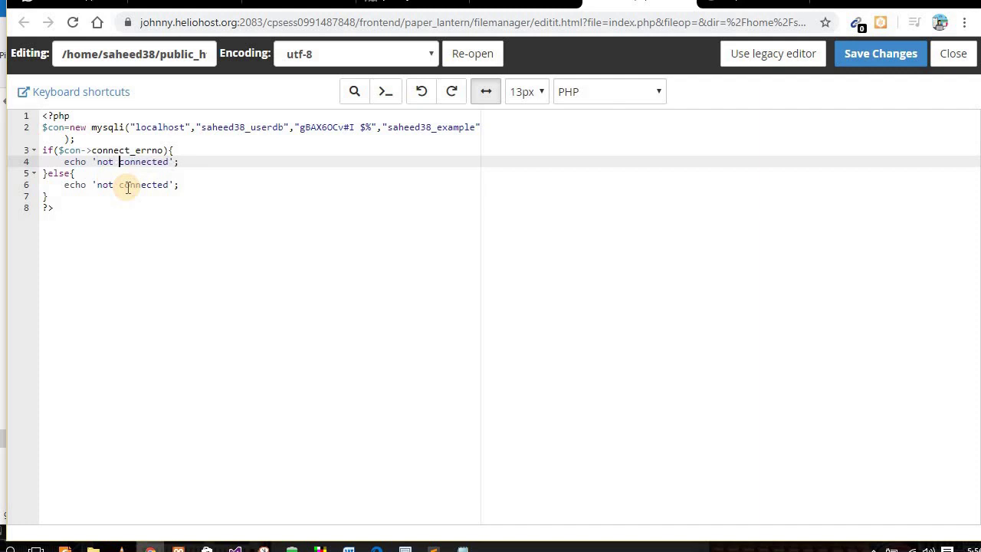
click(123, 186)
key(BackSpace)
key(BackSpace)
key(BackSpace)
key(BackSpace)
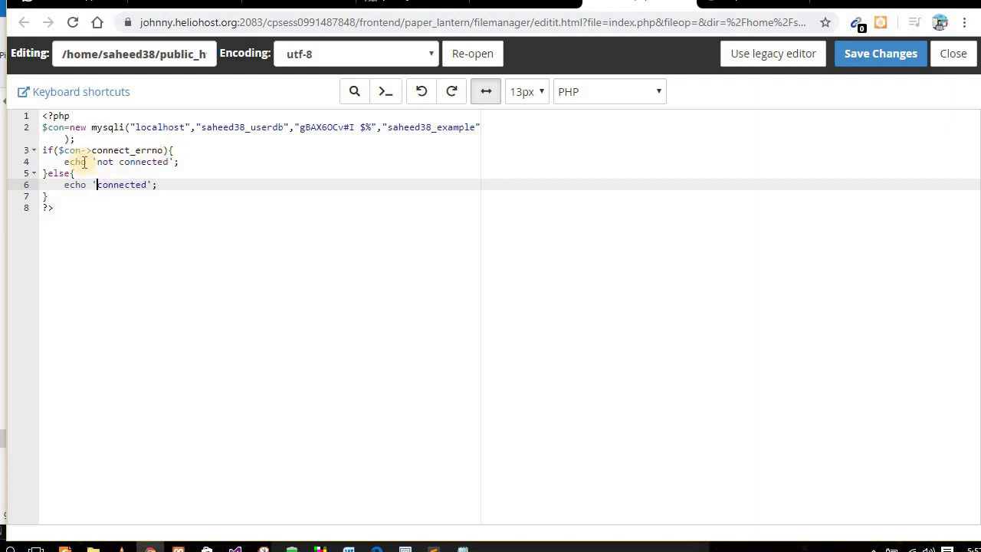
click(148, 165)
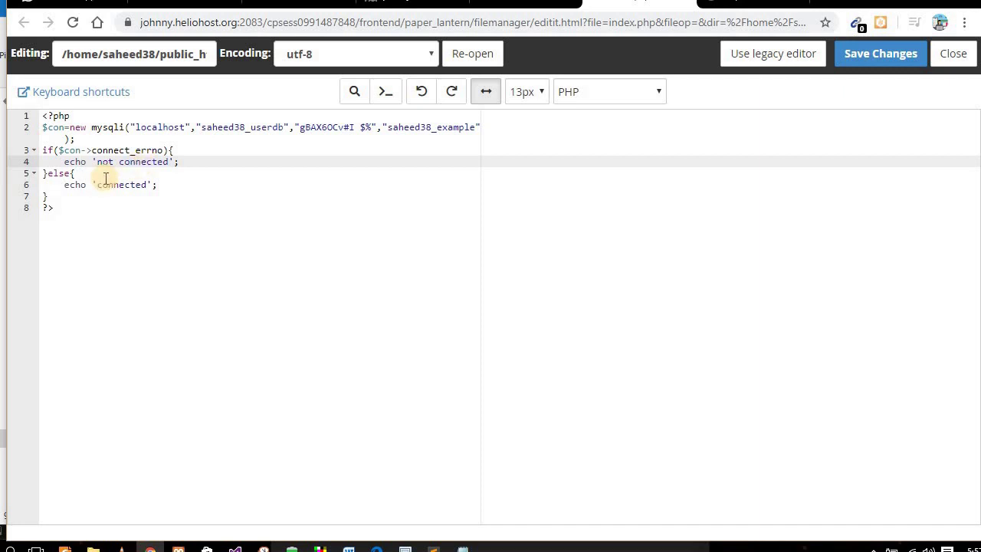
Save index.php with the connect_errno check and reload the live site to test it.
click(874, 58)
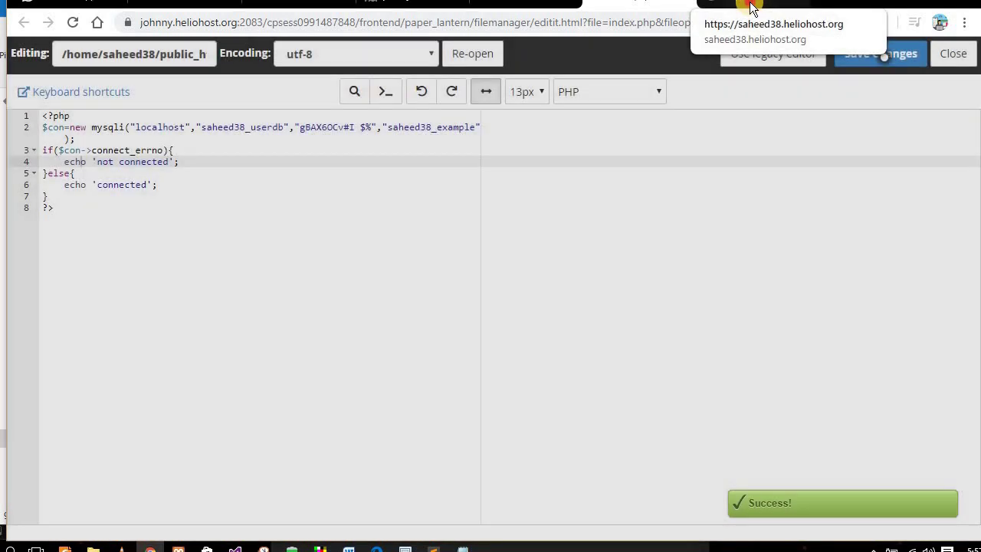
click(747, 8)
key(F5)
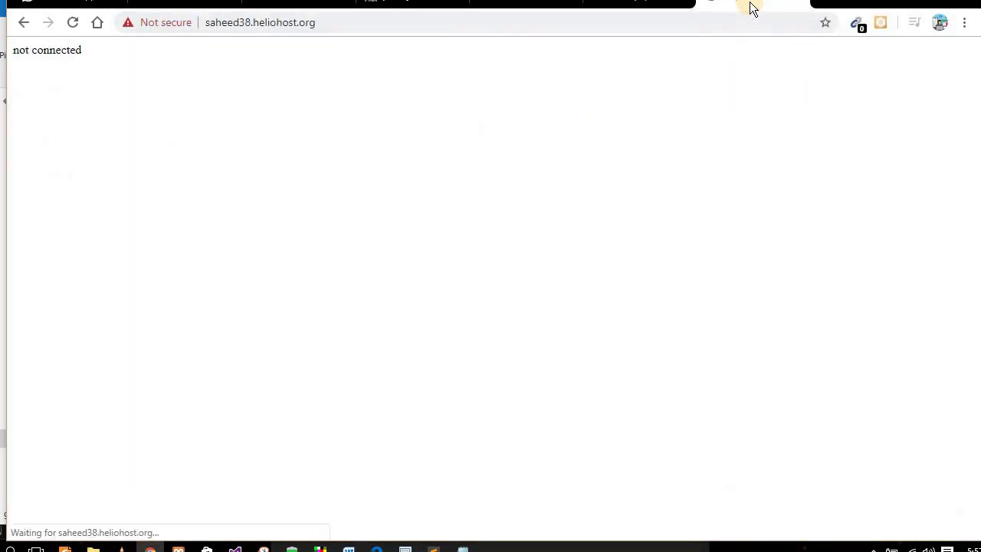
Remove the extra space from the mysqli password argument, save index.php, and reload the live site to retest the connection.
click(649, 7)
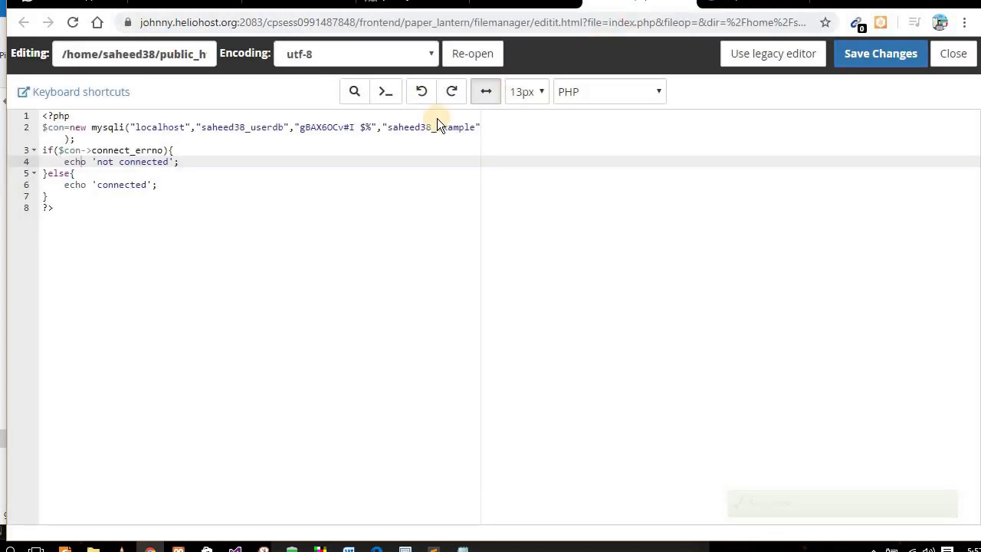
click(361, 127)
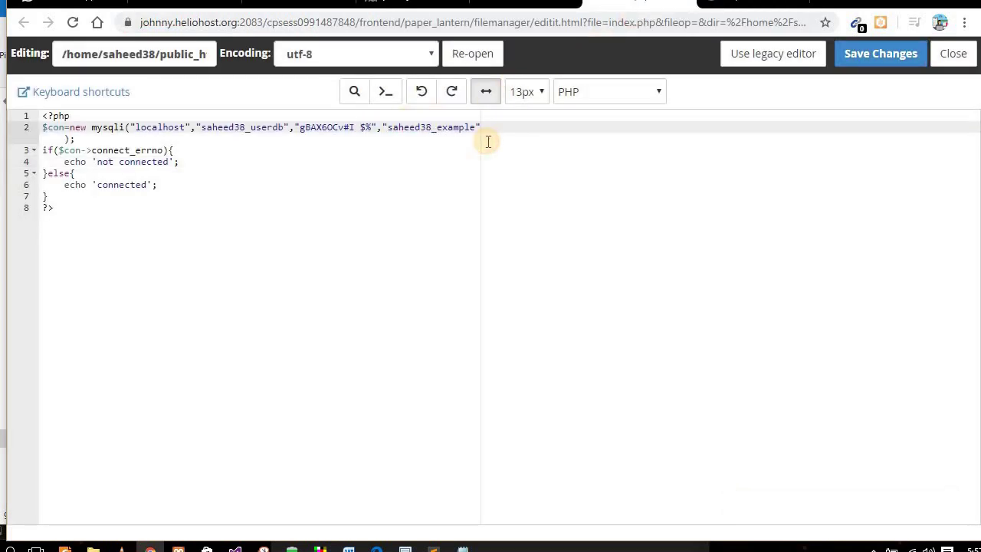
key(BackSpace)
click(868, 51)
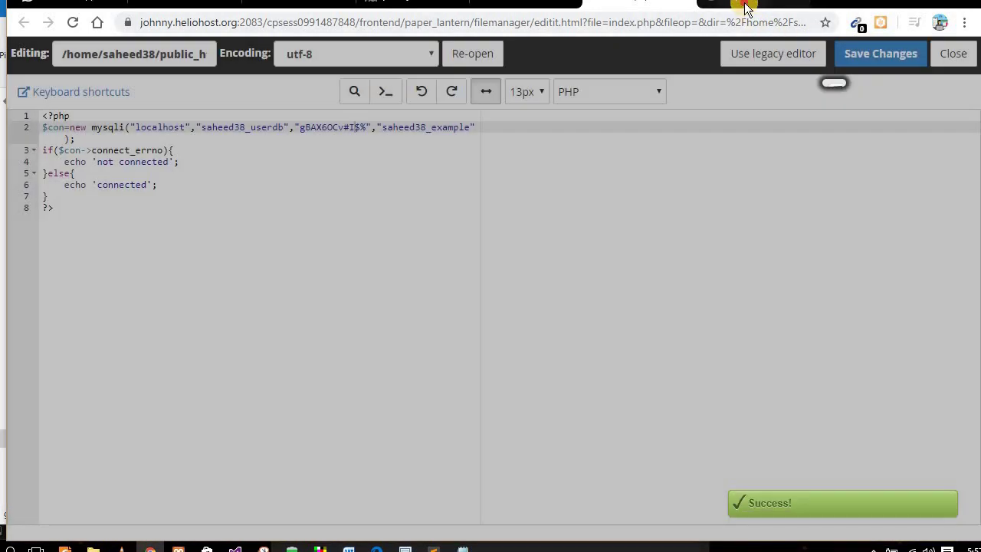
click(746, 7)
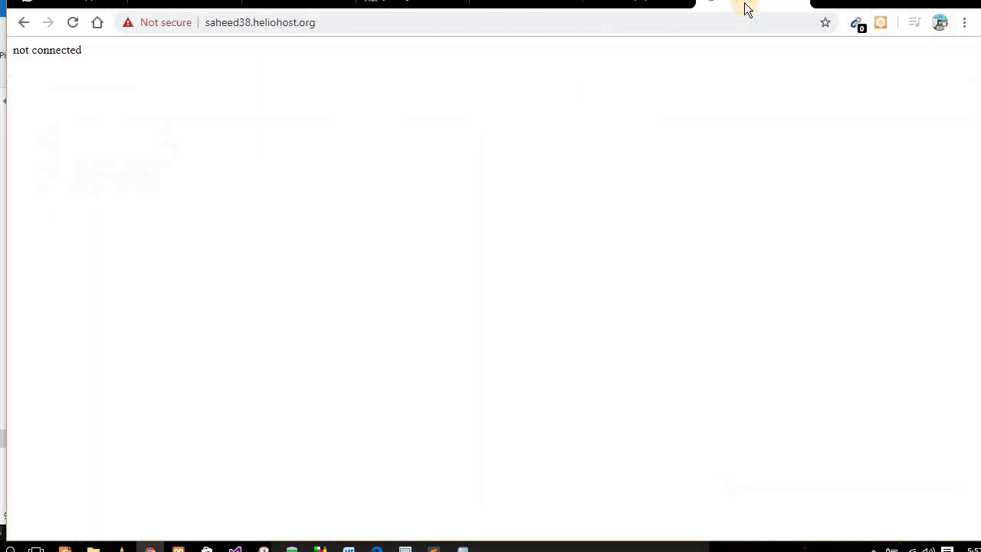
key(F5)
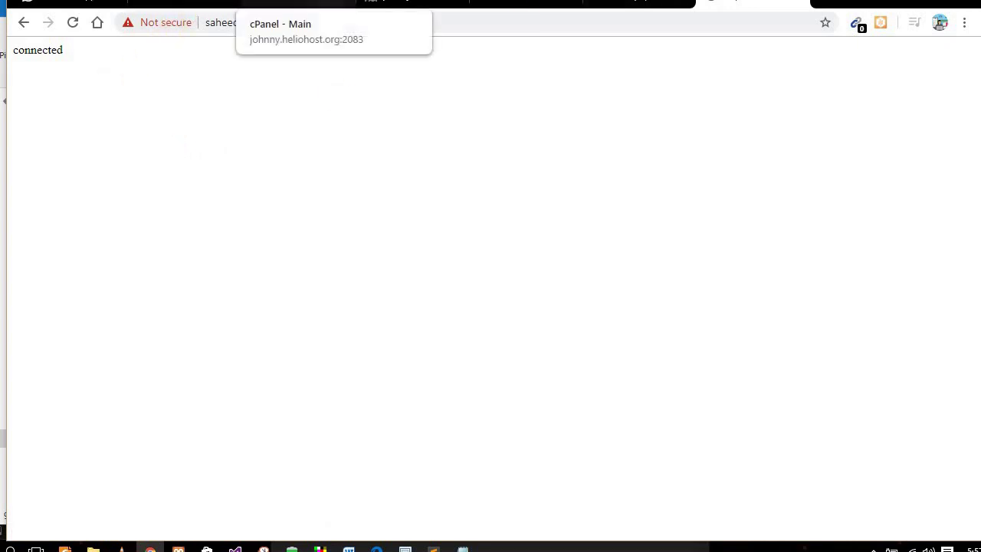
Return to the cPanel main page and go to its Databases section.
click(317, 5)
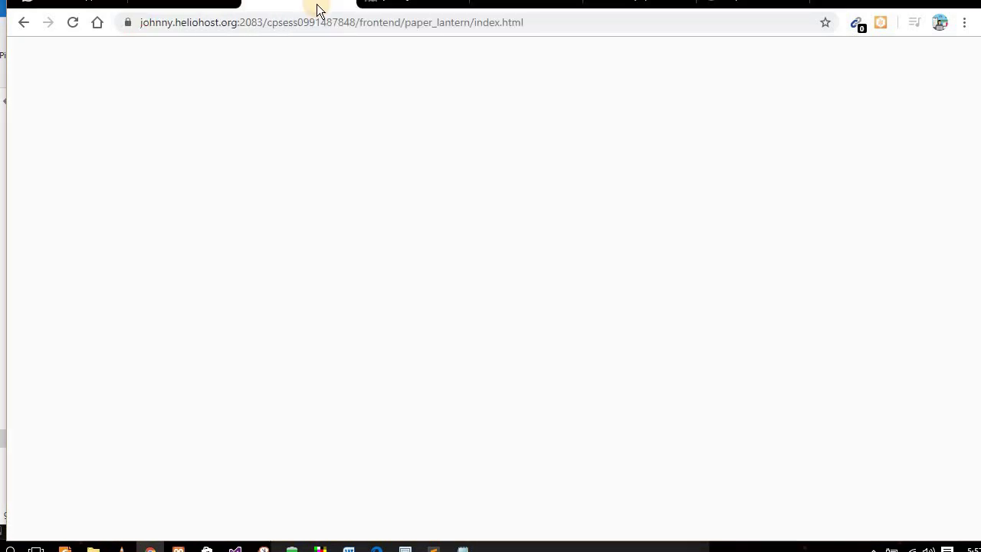
scroll(505, 256, down, 8)
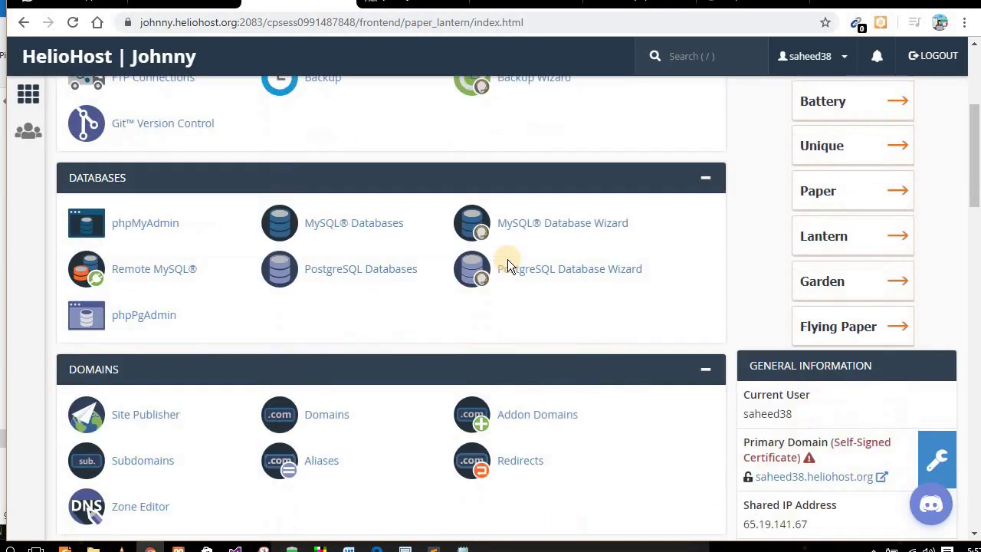